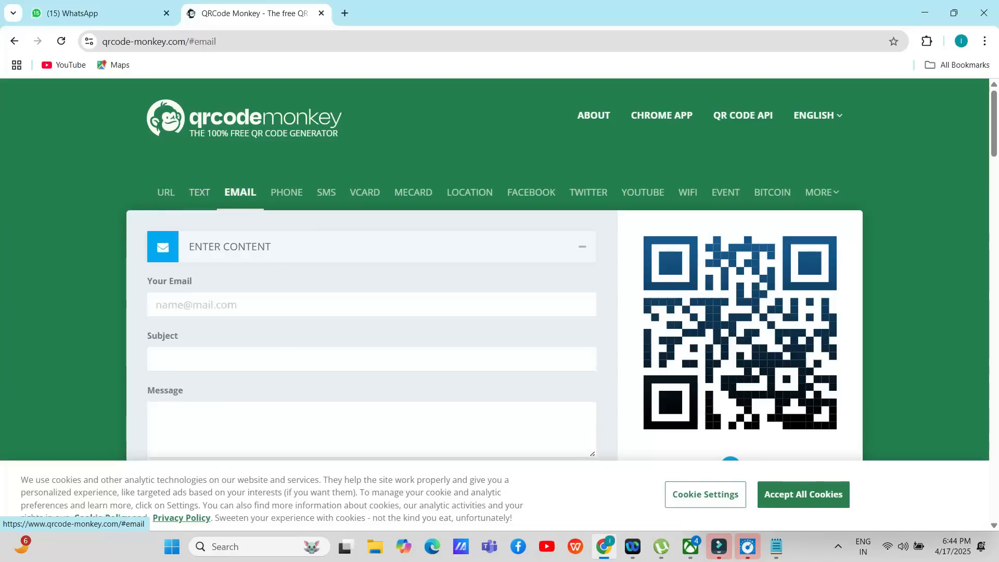
- Look over the Phone and SMS content types, and set the QR code content type to URL
{"action": "left_click", "coordinate": [284, 192]}
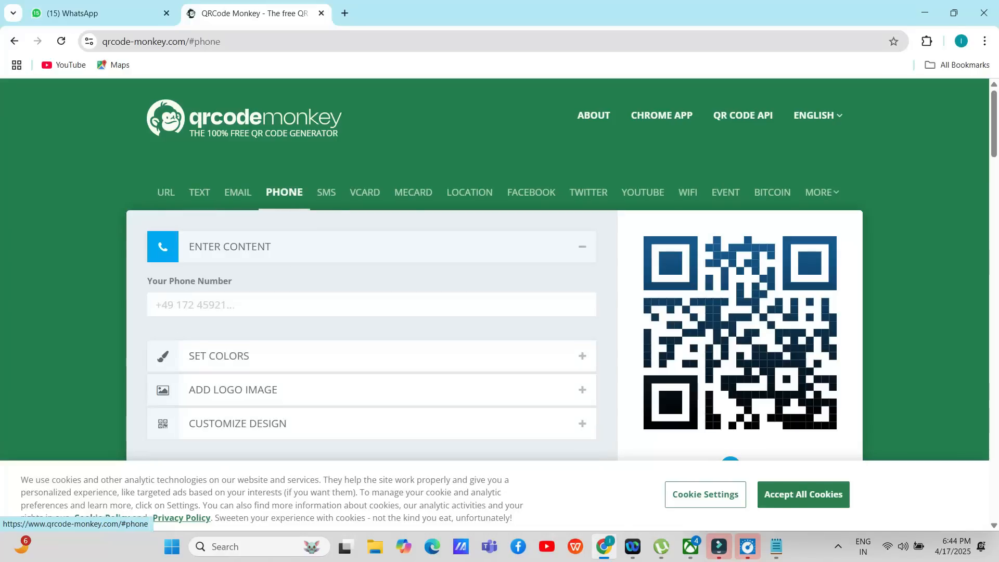
{"action": "left_click", "coordinate": [326, 192]}
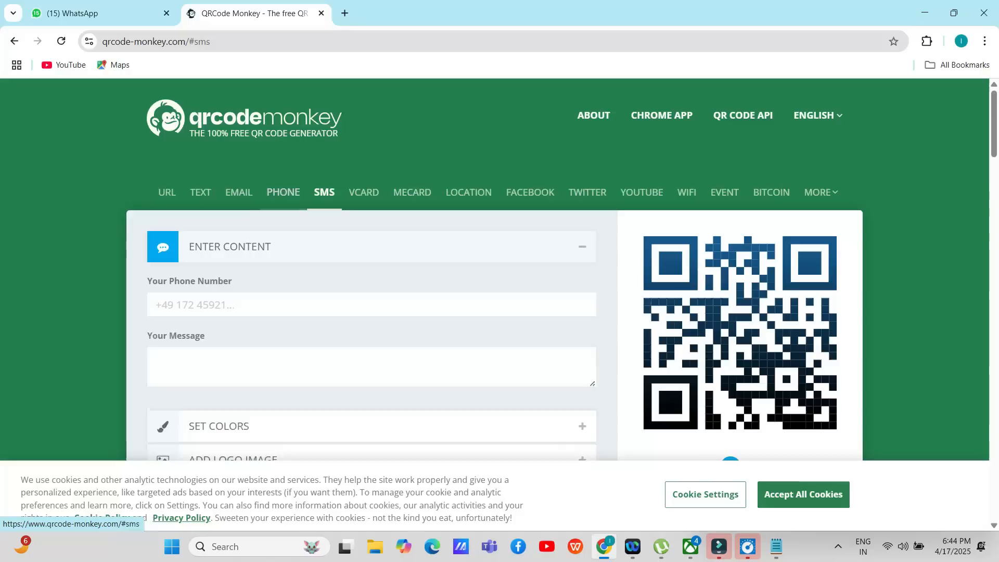
{"action": "left_click", "coordinate": [167, 192]}
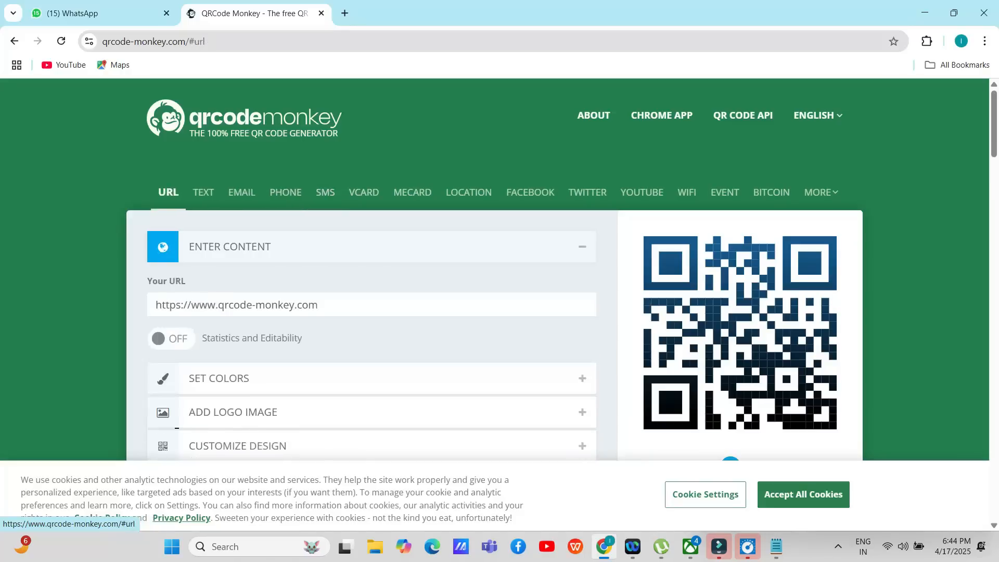
- Search Google in a new browser tab for "scientific name of trees list"
{"action": "key", "text": "ctrl+t"}
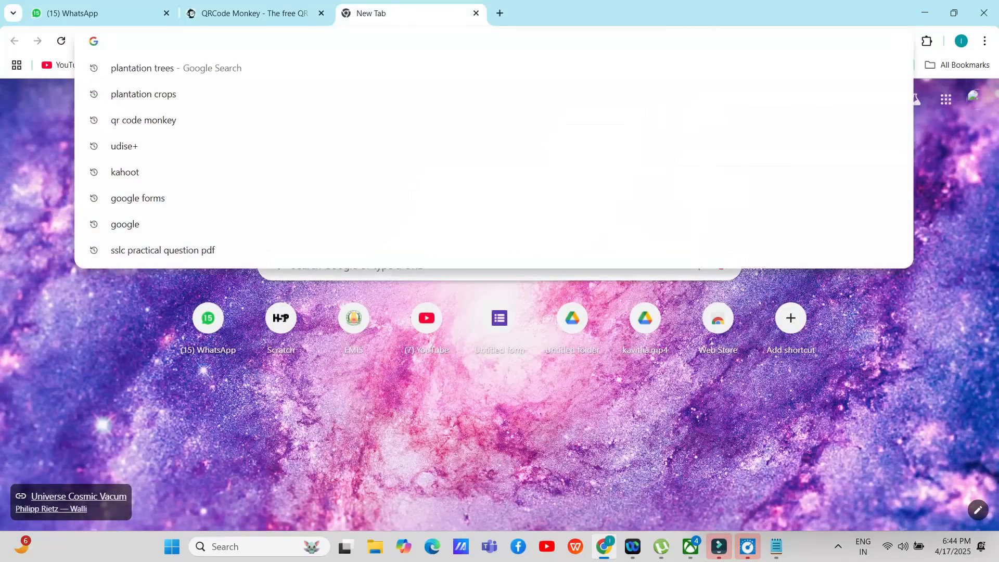
{"action": "type", "text": "sci"}
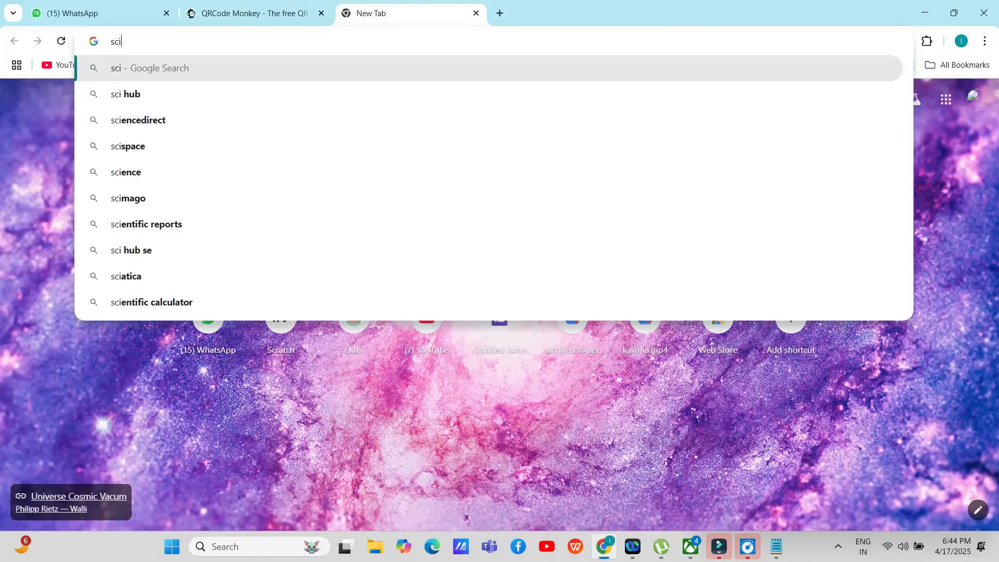
{"action": "type", "text": "entific "}
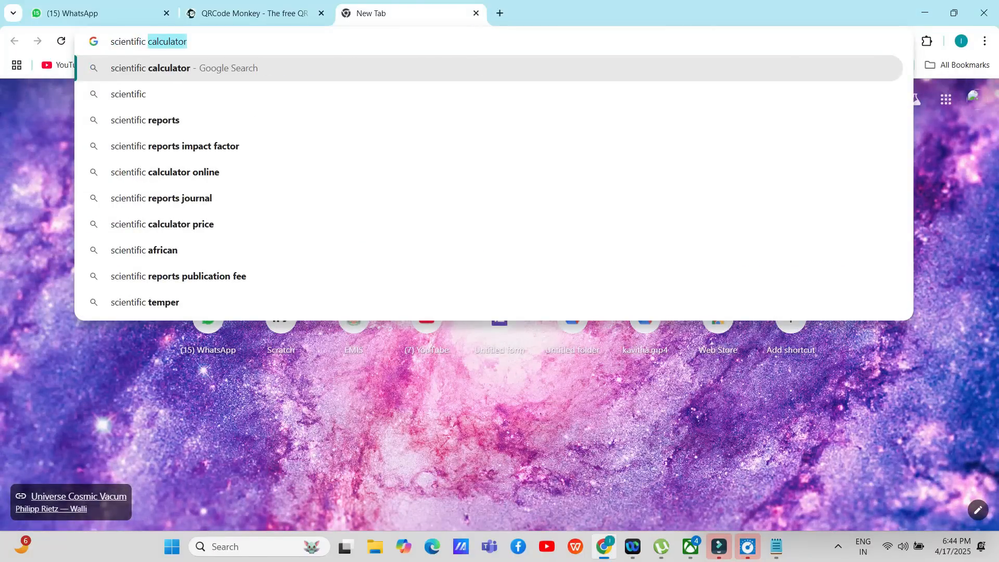
{"action": "type", "text": "nm"}
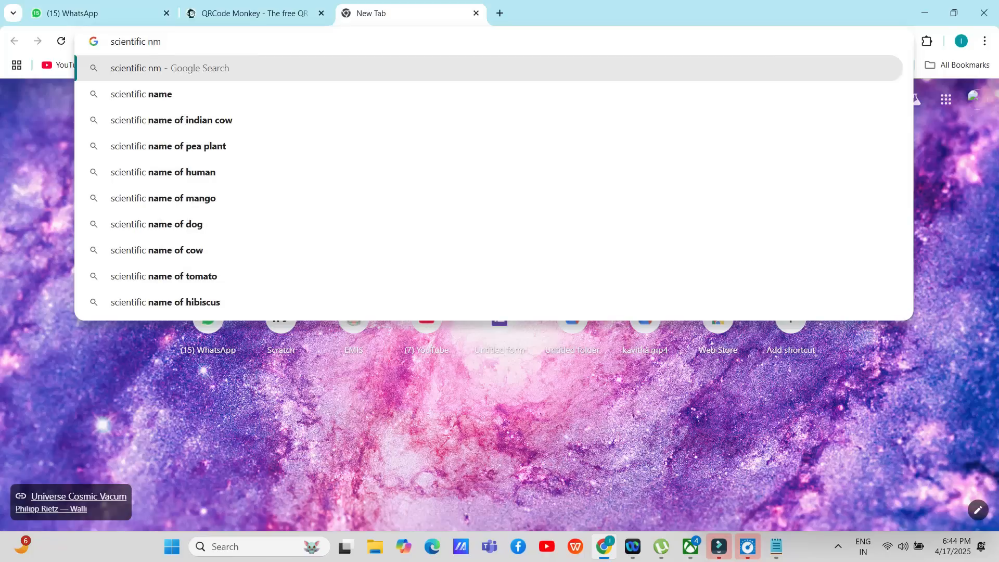
{"action": "key", "text": "BackSpace"}
{"action": "type", "text": "ame o"}
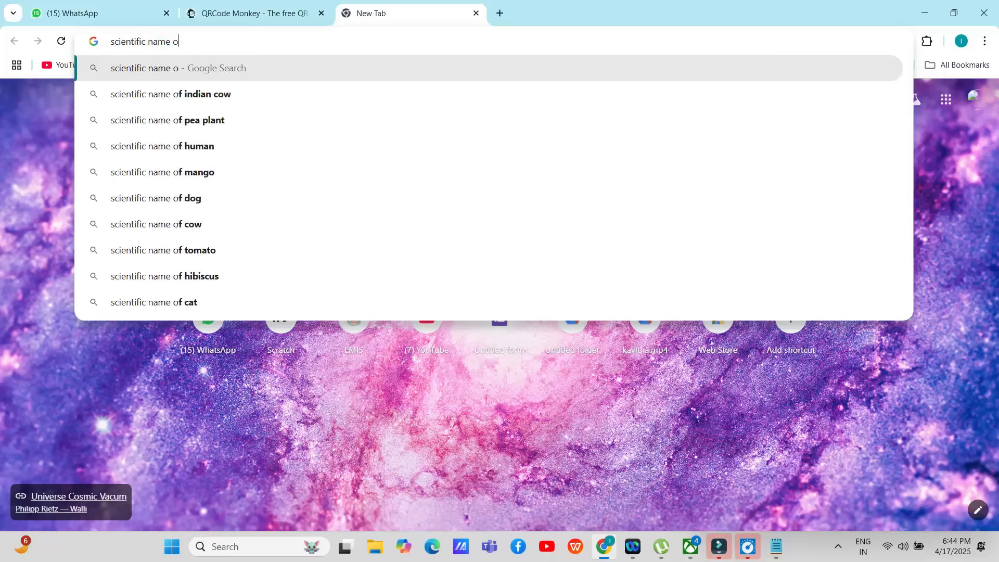
{"action": "type", "text": "f tree"}
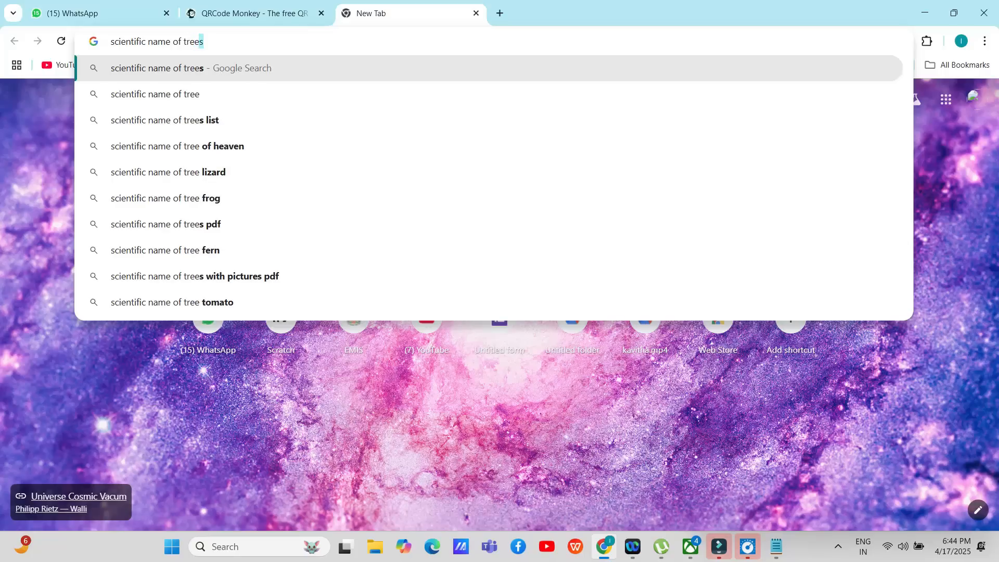
{"action": "left_click", "coordinate": [164, 121]}
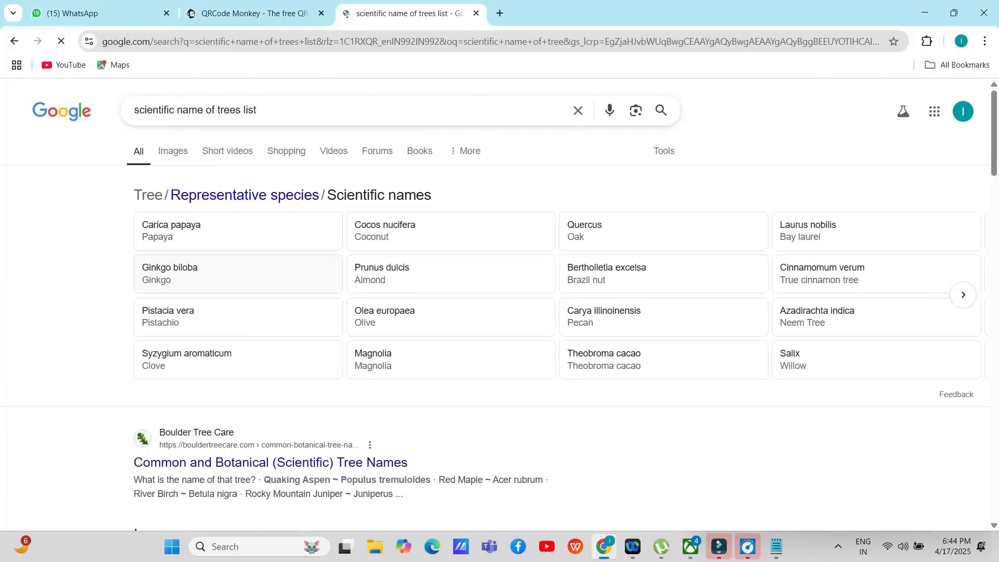
- Look through the search results and open Boulder Tree Care's "Common and Botanical (Scientific) Tree Names" page
{"action": "scroll", "coordinate": [500, 313], "scroll_direction": "down", "scroll_amount": 8}
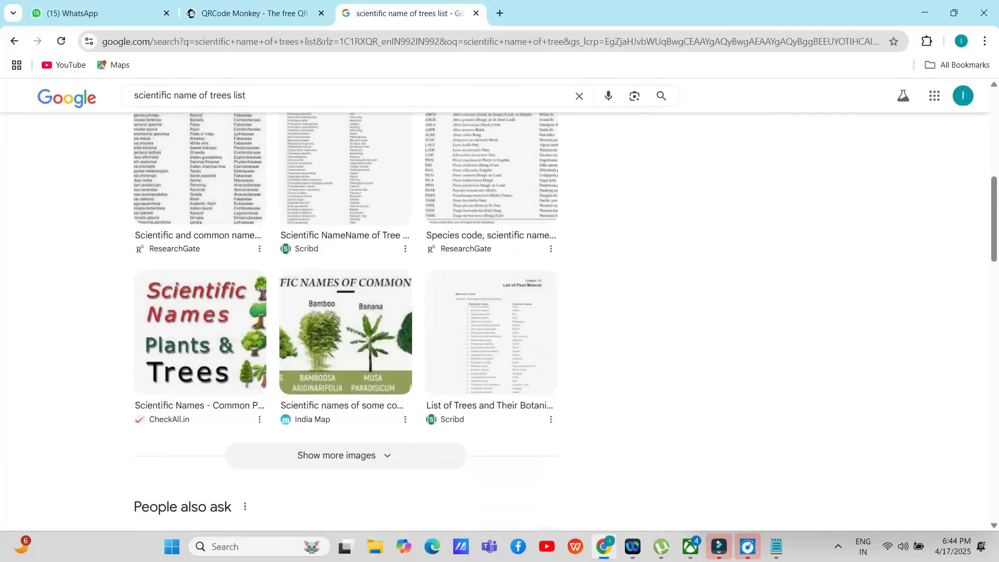
{"action": "scroll", "coordinate": [343, 312], "scroll_direction": "down", "scroll_amount": 7}
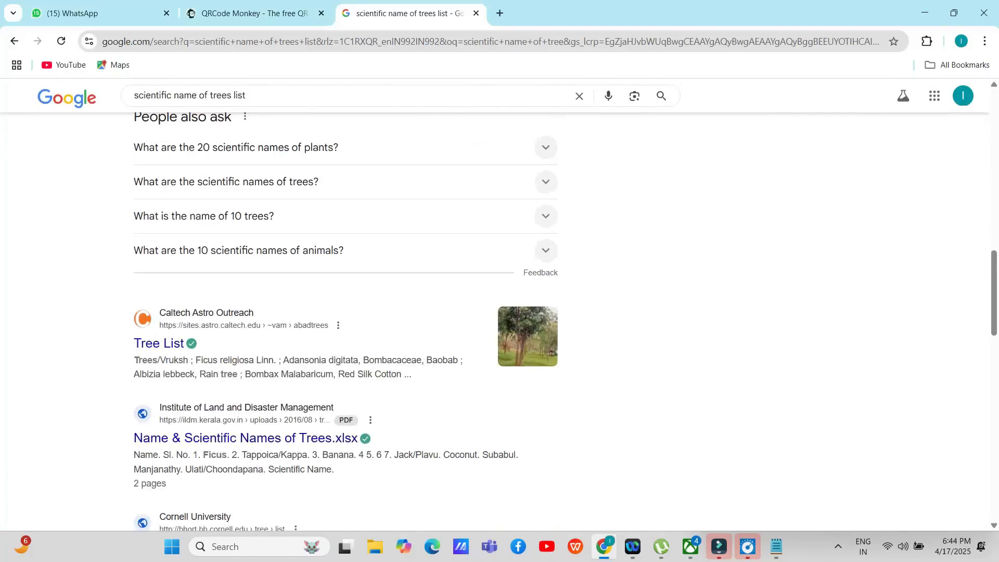
{"action": "scroll", "coordinate": [344, 312], "scroll_direction": "down", "scroll_amount": 4}
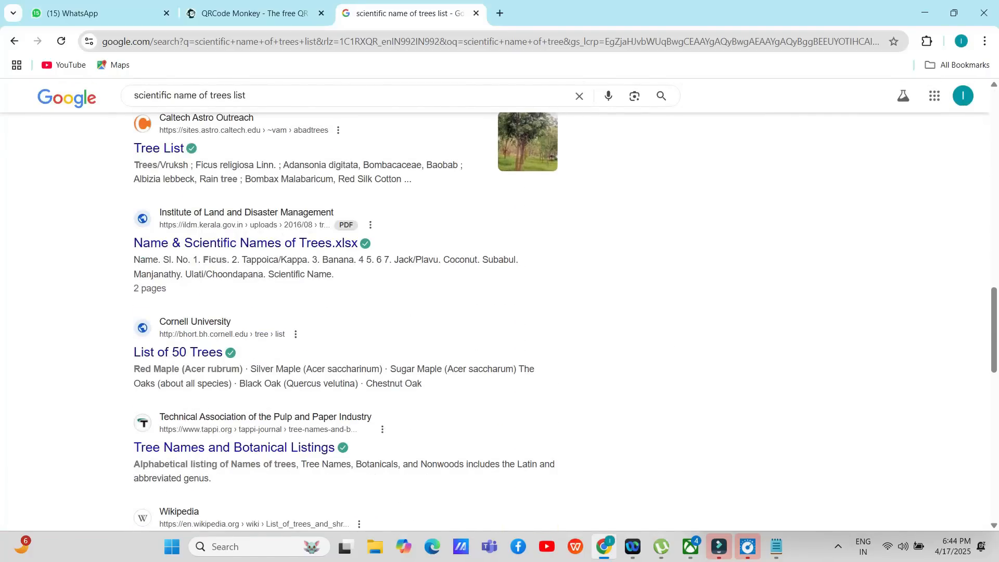
{"action": "scroll", "coordinate": [260, 281], "scroll_direction": "down", "scroll_amount": 5}
{"action": "scroll", "coordinate": [260, 281], "scroll_direction": "up", "scroll_amount": 18}
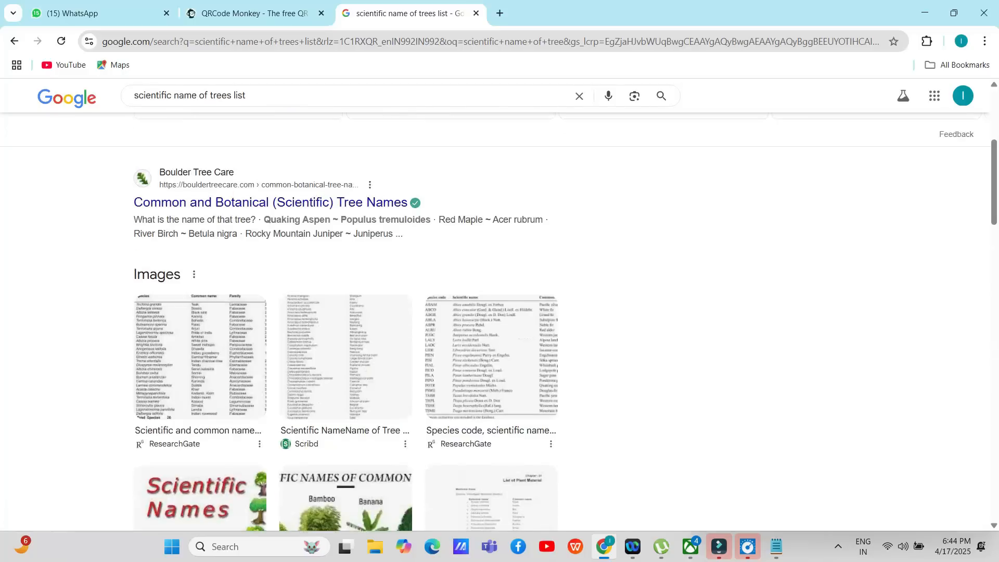
{"action": "scroll", "coordinate": [234, 317], "scroll_direction": "up", "scroll_amount": 5}
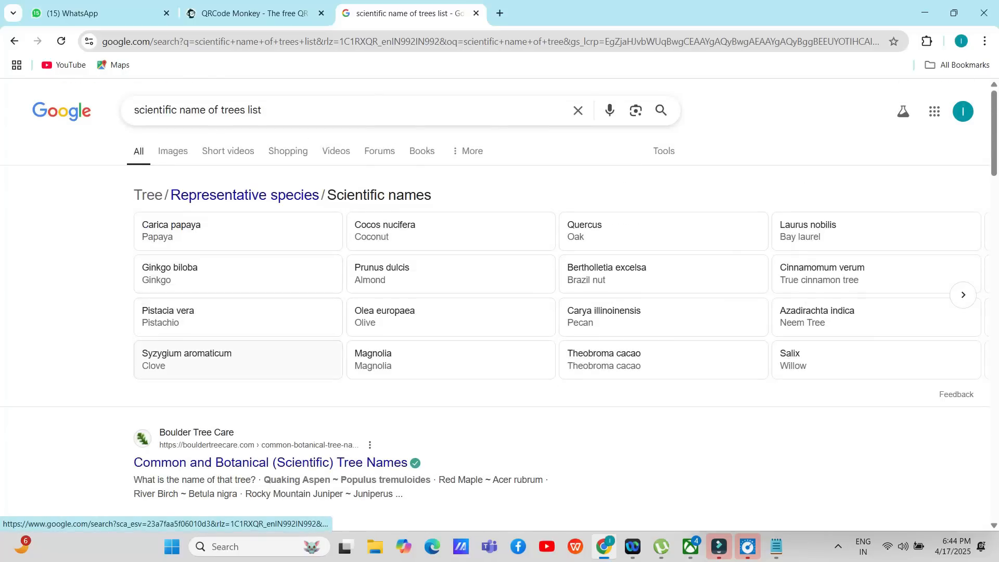
{"action": "left_click", "coordinate": [270, 463]}
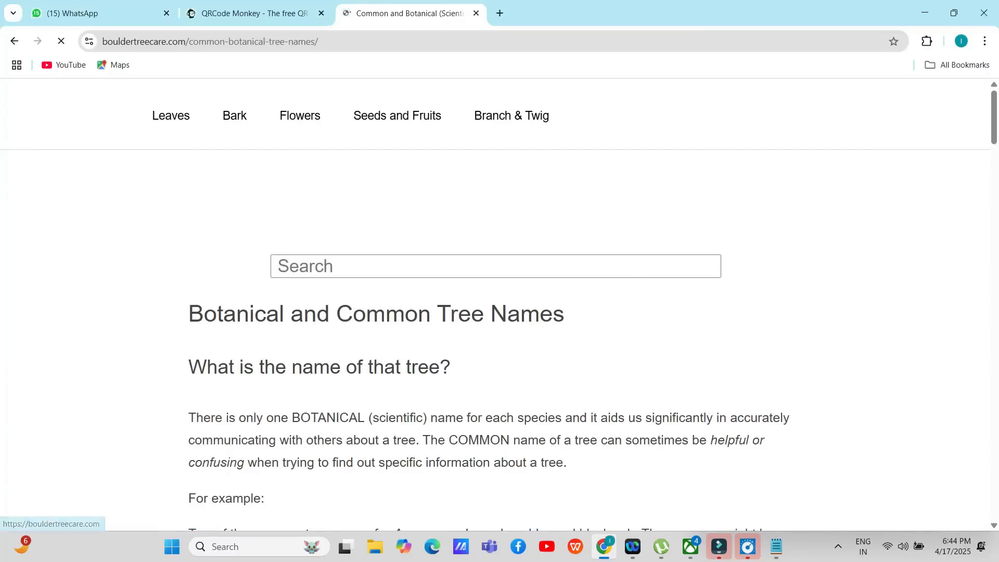
- Copy the tree names page's web address and paste it into QRCode Monkey as the QR code's URL, replacing the default address
{"action": "scroll", "coordinate": [489, 338], "scroll_direction": "down", "scroll_amount": 15}
{"action": "scroll", "coordinate": [489, 339], "scroll_direction": "down", "scroll_amount": 5}
{"action": "scroll", "coordinate": [489, 338], "scroll_direction": "up", "scroll_amount": 20}
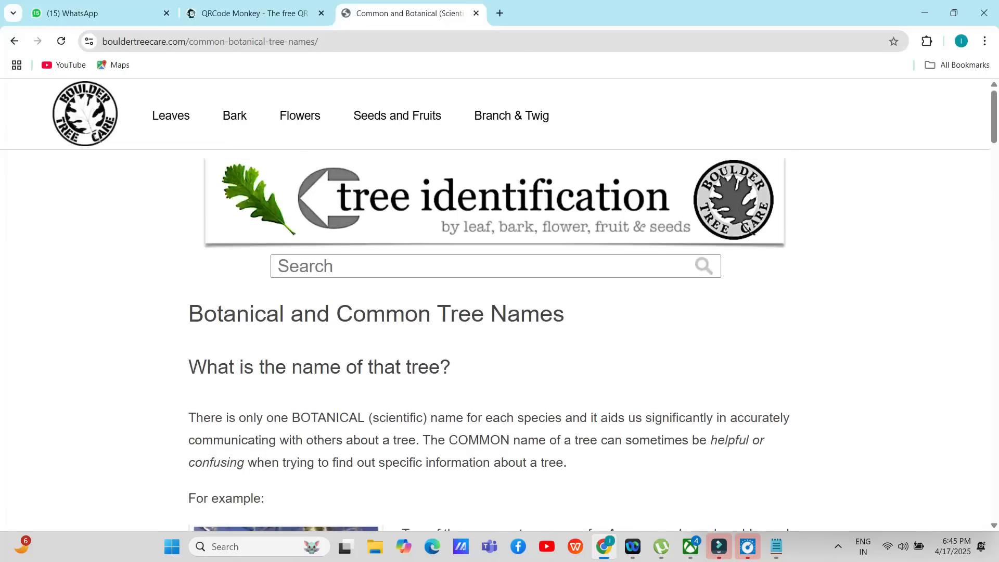
{"action": "left_click_drag", "start_coordinate": [318, 41], "coordinate": [100, 42]}
{"action": "key", "text": "ctrl+c"}
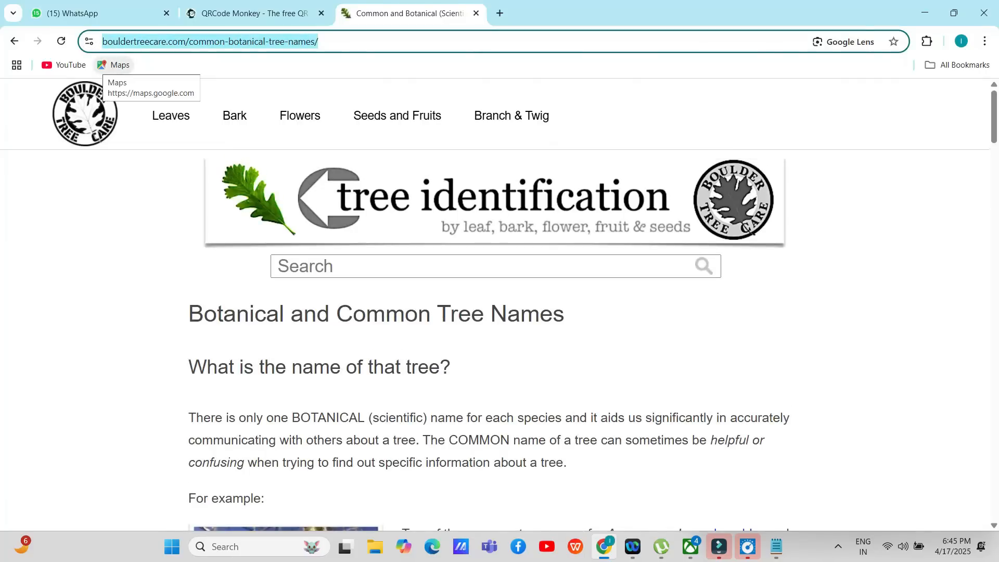
{"action": "left_click", "coordinate": [250, 13]}
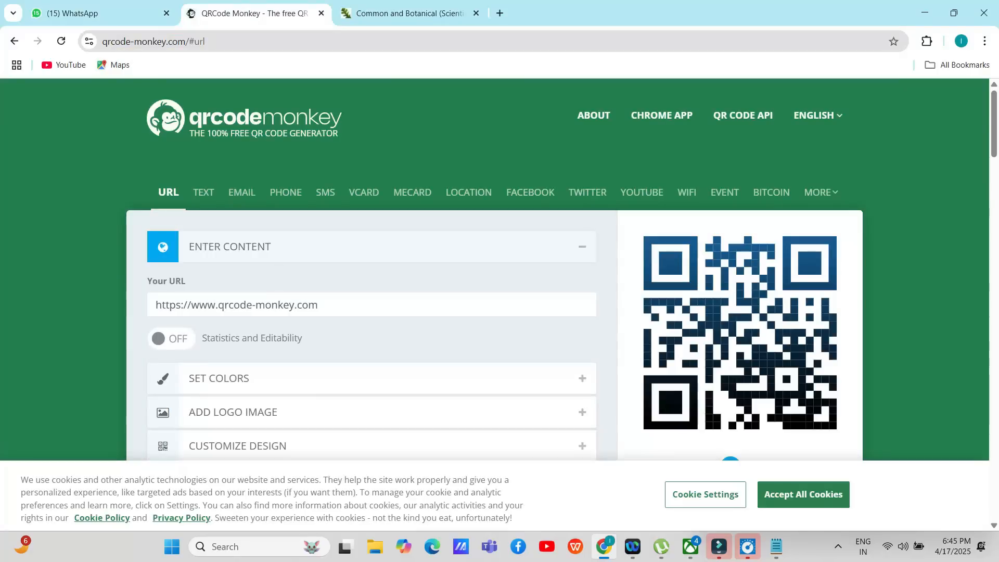
{"action": "left_click", "coordinate": [260, 305]}
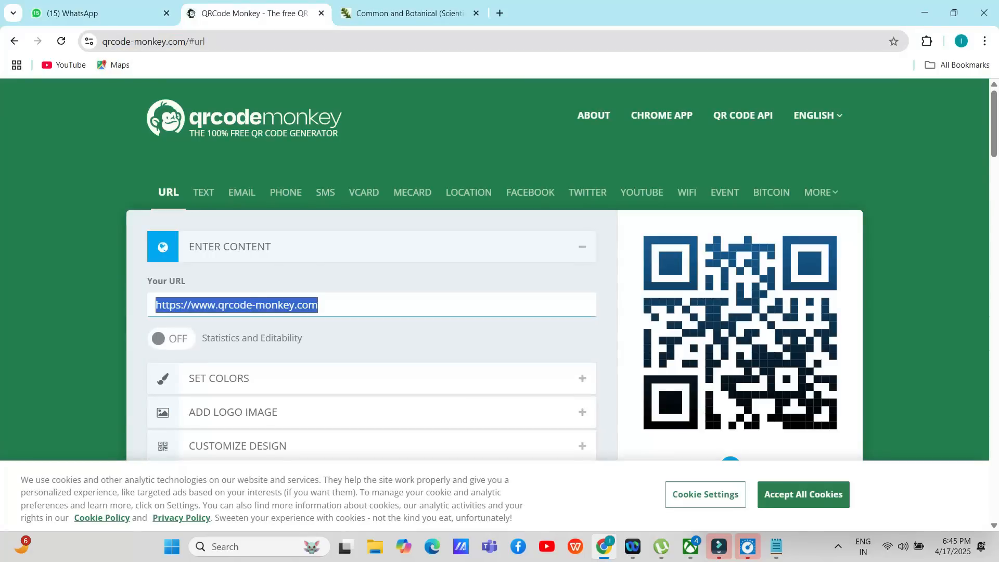
{"action": "key", "text": "ctrl+v"}
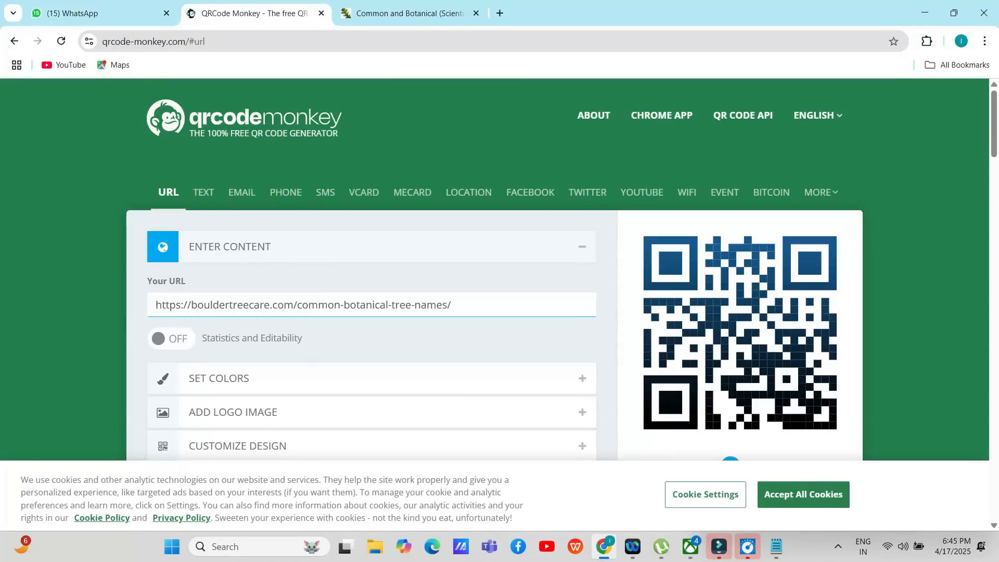
- Set the QR code's single foreground color to red, #D21313
{"action": "left_click", "coordinate": [224, 379]}
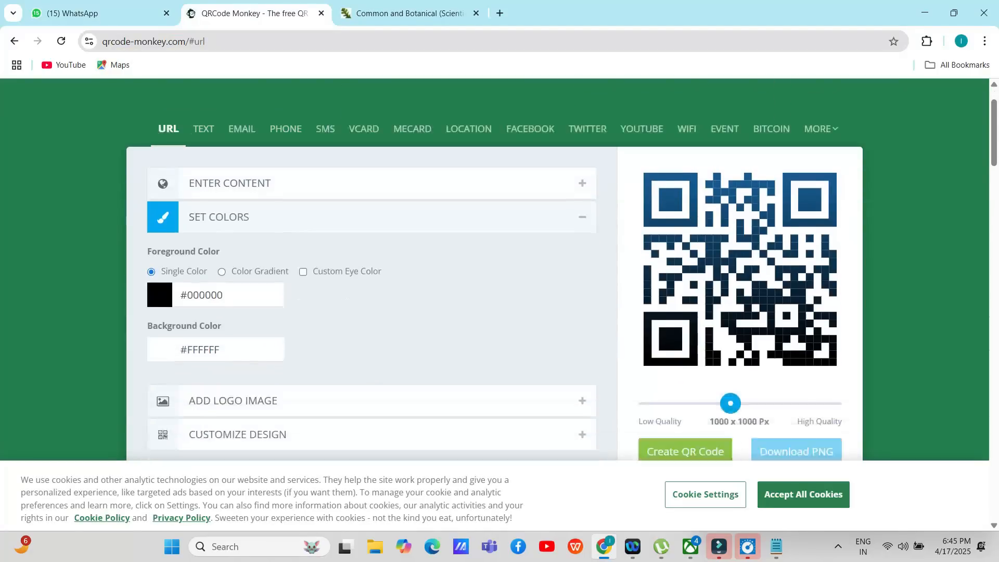
{"action": "left_click", "coordinate": [206, 228]}
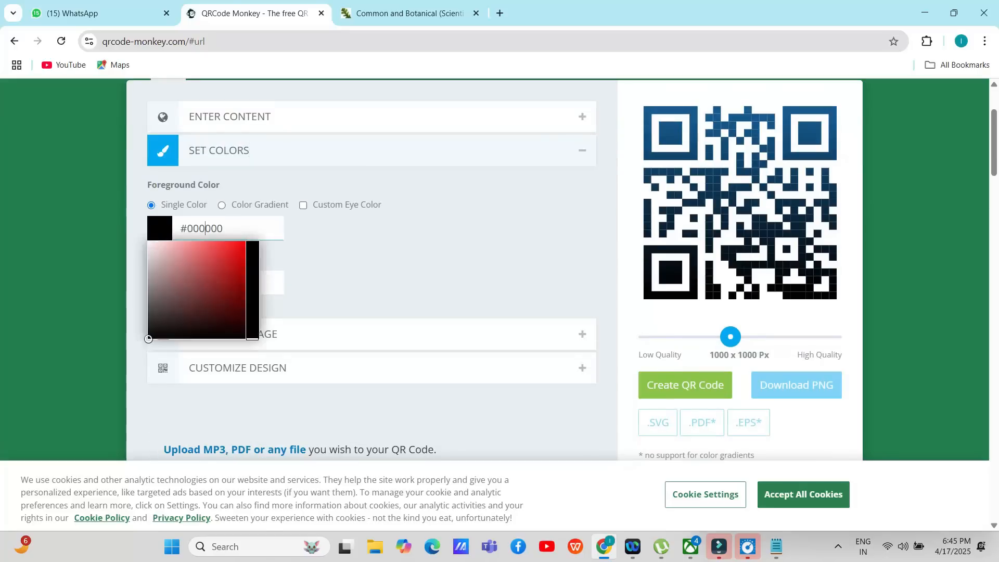
{"action": "left_click", "coordinate": [237, 258]}
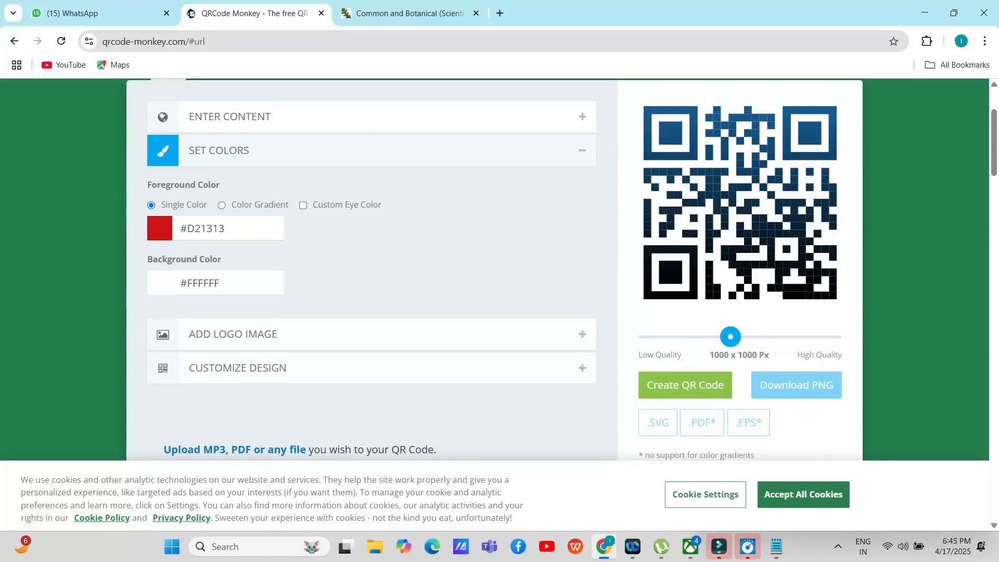
- Set the QR code's background color to blue, #154FA1
{"action": "left_click", "coordinate": [224, 283]}
{"action": "left_click", "coordinate": [338, 271]}
{"action": "left_click", "coordinate": [223, 283]}
{"action": "scroll", "coordinate": [494, 270], "scroll_direction": "down", "scroll_amount": 3}
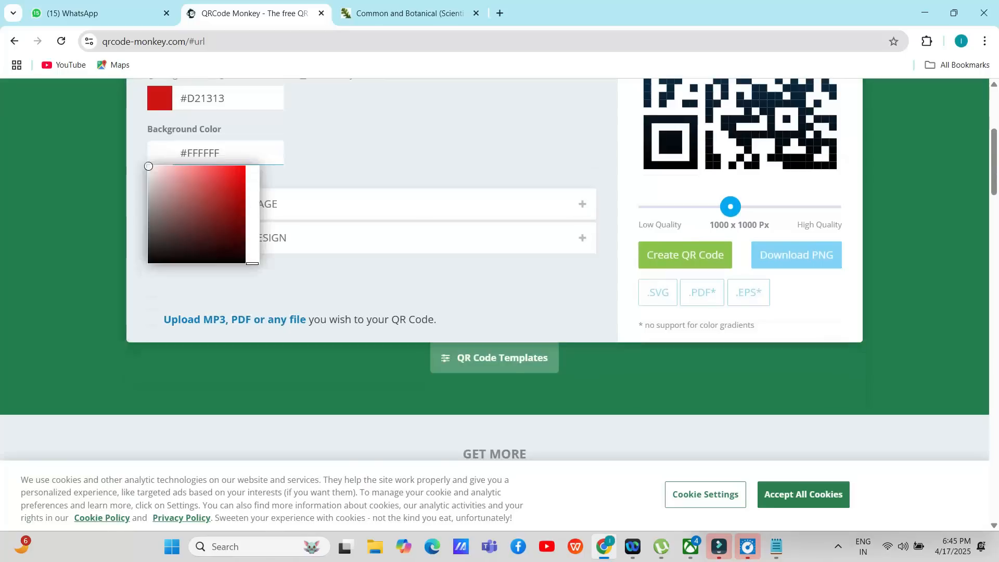
{"action": "scroll", "coordinate": [495, 269], "scroll_direction": "down", "scroll_amount": 1}
{"action": "scroll", "coordinate": [494, 269], "scroll_direction": "up", "scroll_amount": 2}
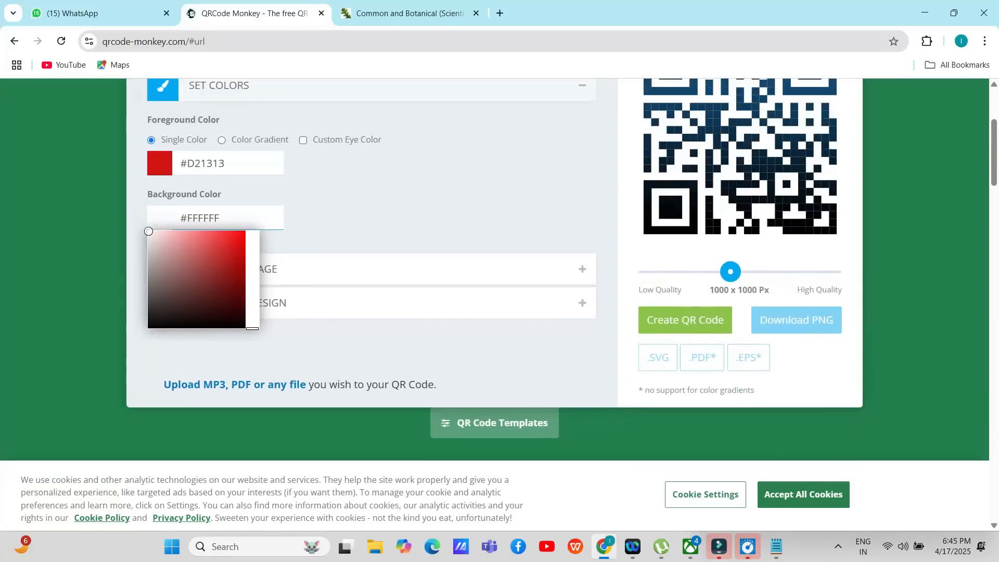
{"action": "left_click", "coordinate": [233, 267]}
{"action": "left_click", "coordinate": [252, 270]}
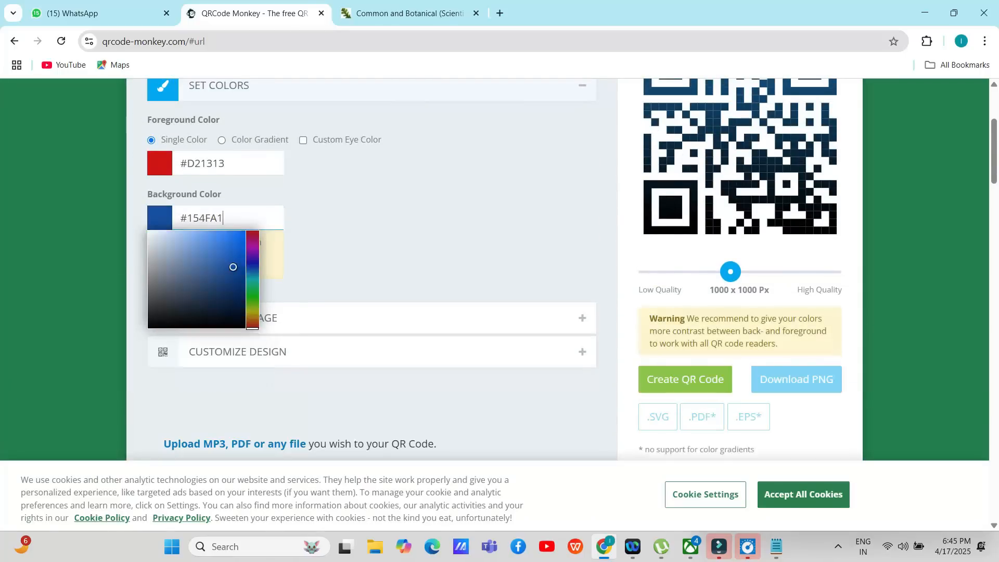
{"action": "left_click", "coordinate": [272, 254]}
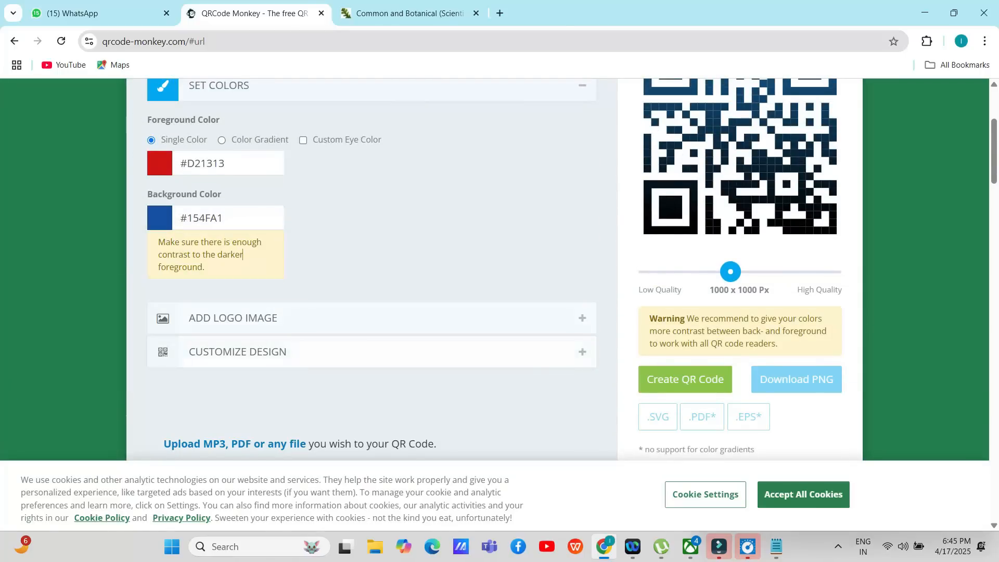
- Add the WhatsApp logo from the logo gallery to the QR code
{"action": "left_click", "coordinate": [277, 318]}
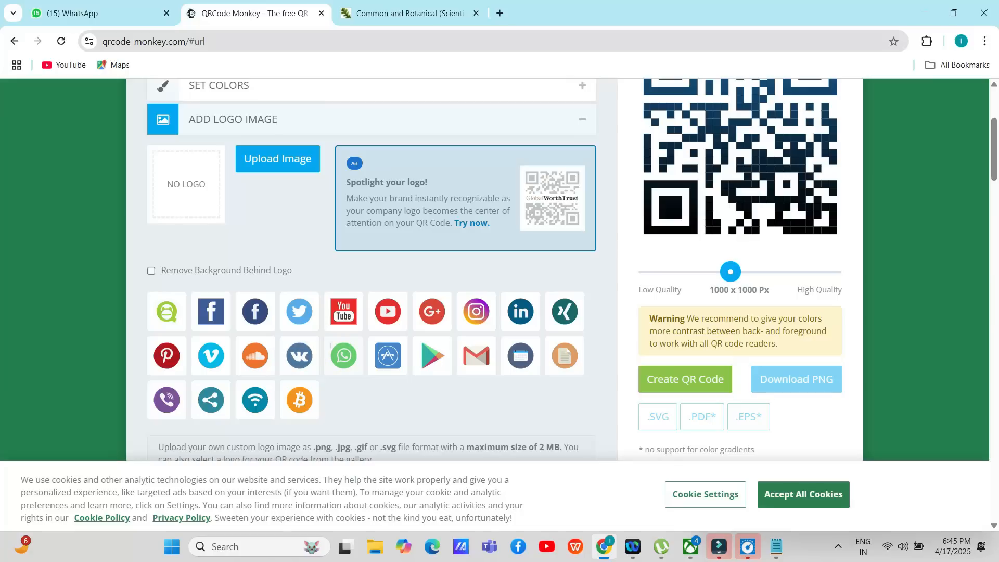
{"action": "left_click", "coordinate": [343, 355]}
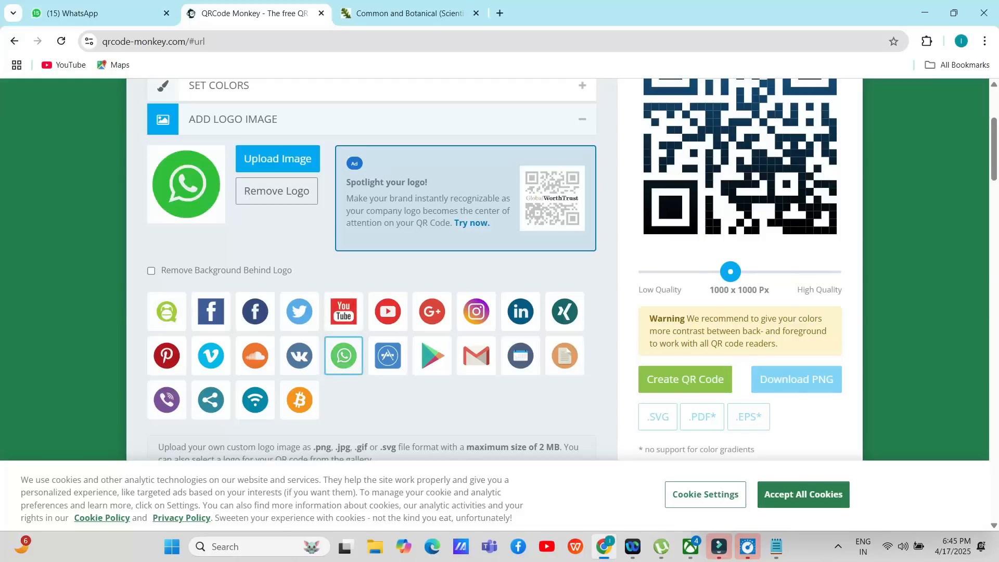
- Customize the design with the second body shape in the second row, the third eye frame shape and the third eye ball shape
{"action": "scroll", "coordinate": [364, 260], "scroll_direction": "down", "scroll_amount": 2}
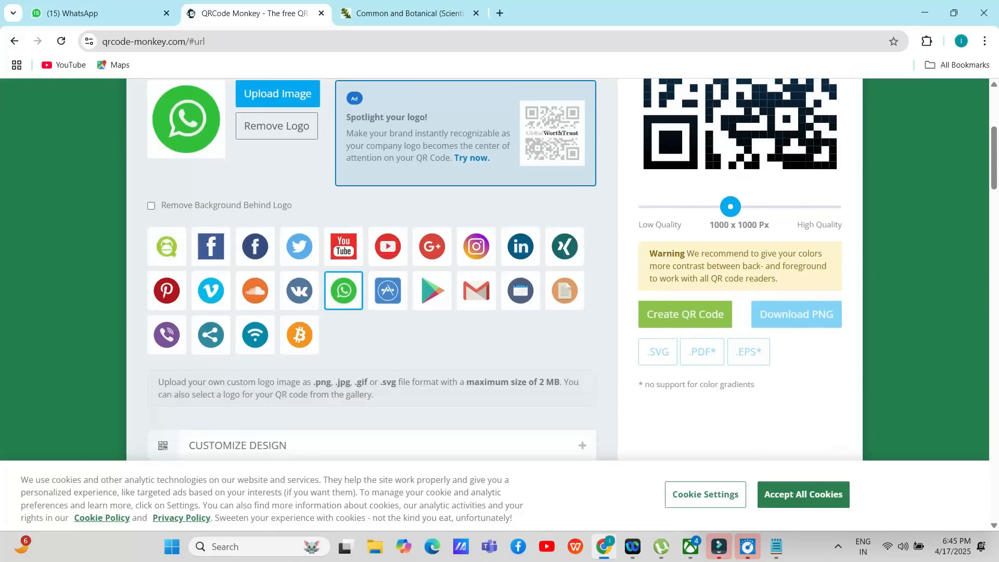
{"action": "scroll", "coordinate": [364, 260], "scroll_direction": "down", "scroll_amount": 2}
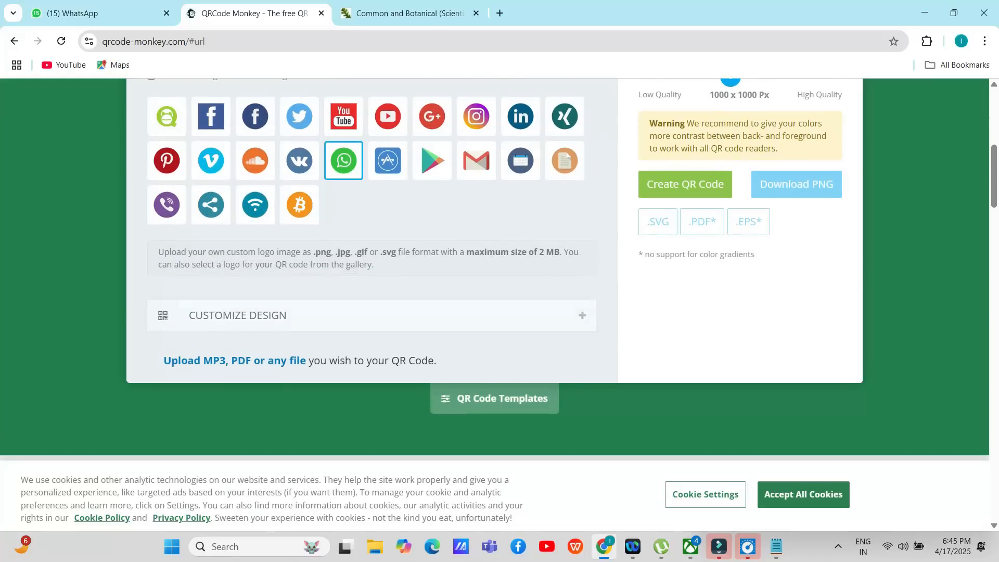
{"action": "left_click", "coordinate": [241, 315]}
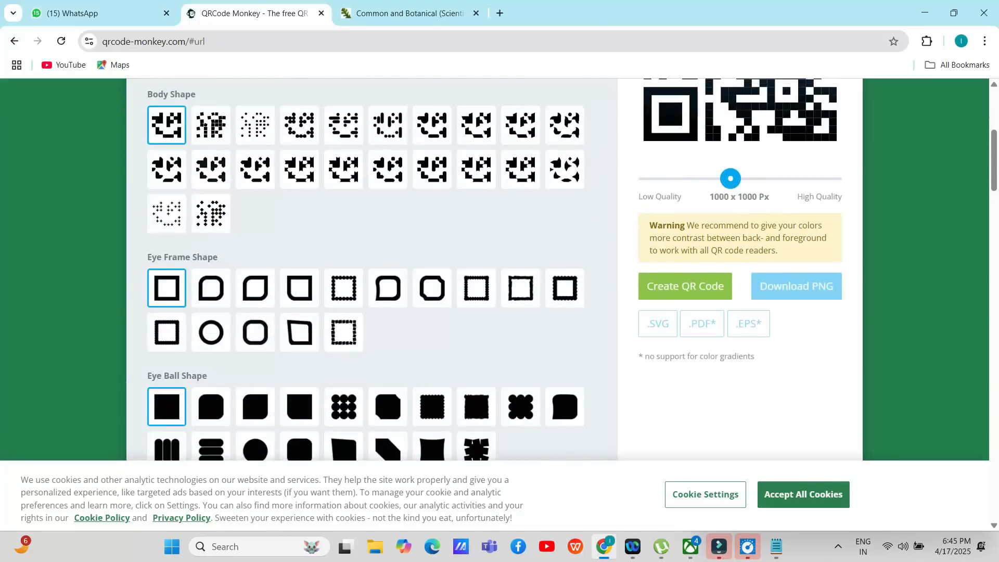
{"action": "left_click", "coordinate": [211, 169]}
{"action": "left_click", "coordinate": [255, 288]}
{"action": "scroll", "coordinate": [255, 312], "scroll_direction": "down", "scroll_amount": 1}
{"action": "left_click", "coordinate": [255, 341]}
{"action": "scroll", "coordinate": [255, 342], "scroll_direction": "down", "scroll_amount": 3}
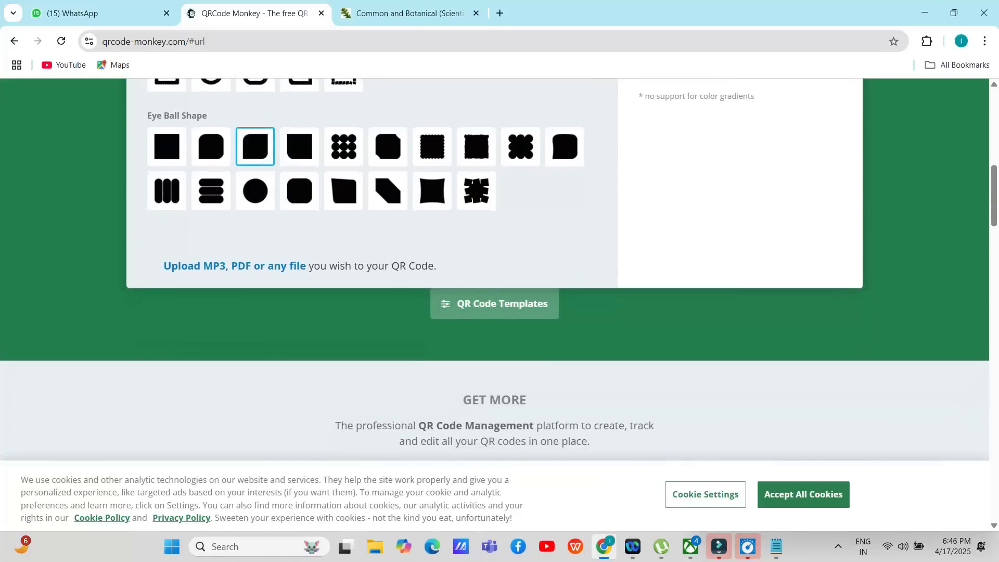
{"action": "scroll", "coordinate": [364, 260], "scroll_direction": "up", "scroll_amount": 4}
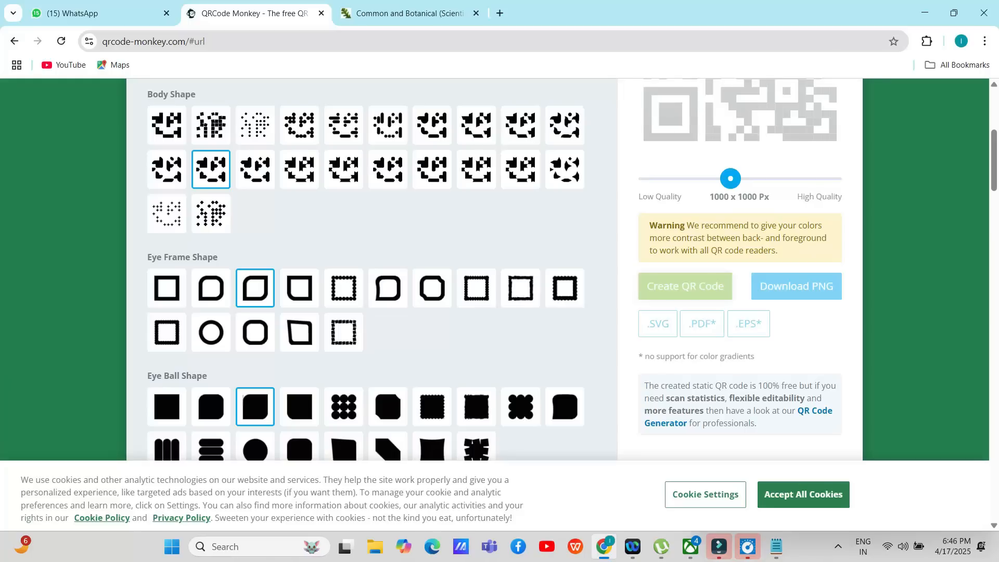
- Download the QR code as a PNG, open the downloaded image to check it and minimize the image viewer
{"action": "scroll", "coordinate": [364, 260], "scroll_direction": "up", "scroll_amount": 2}
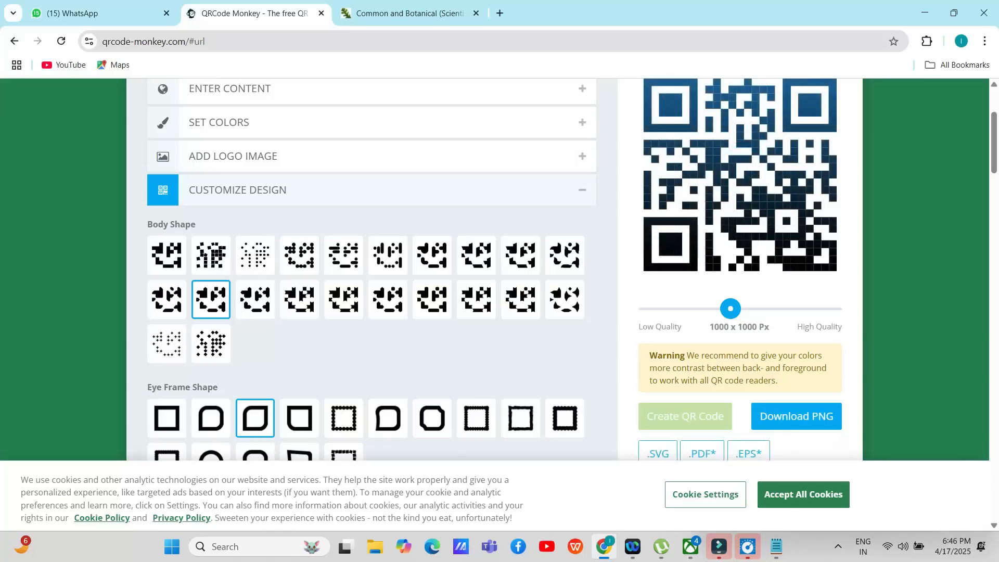
{"action": "left_click", "coordinate": [796, 416]}
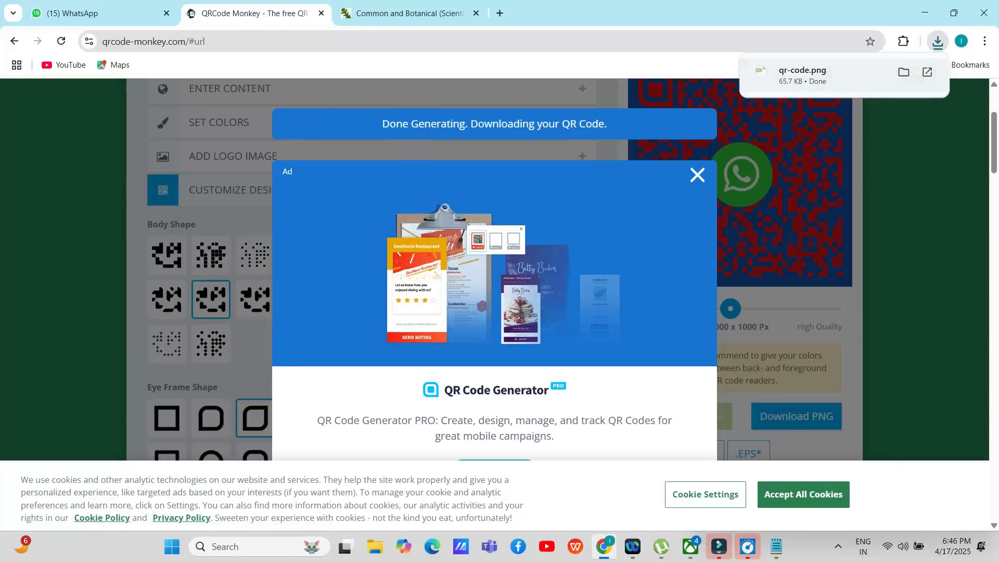
{"action": "left_click", "coordinate": [811, 76]}
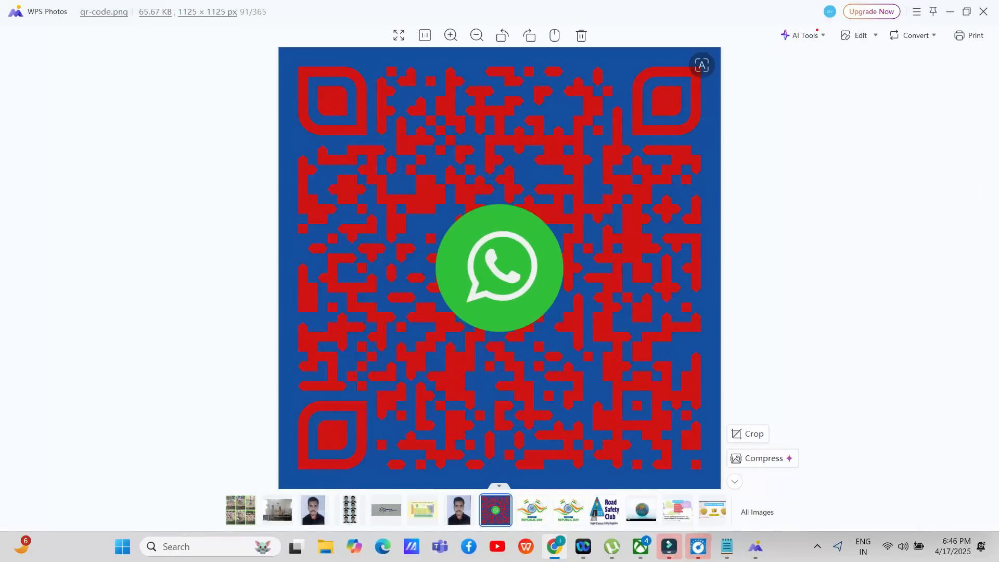
{"action": "left_click", "coordinate": [950, 11]}
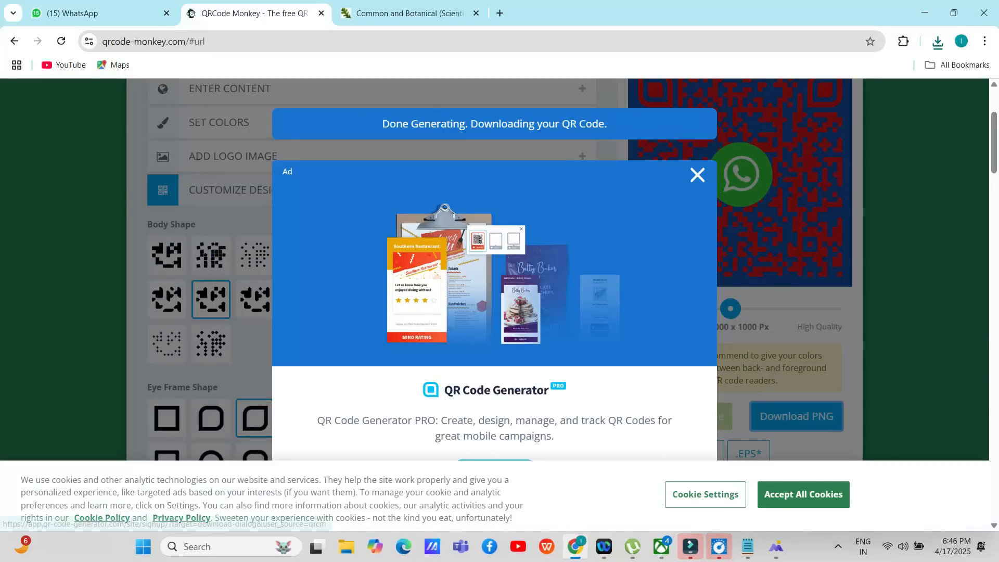
- Dismiss the download ad, switch the QR code type to text and enter "World Earth day" with "22 April" on a second line
{"action": "scroll", "coordinate": [495, 260], "scroll_direction": "up", "scroll_amount": 3}
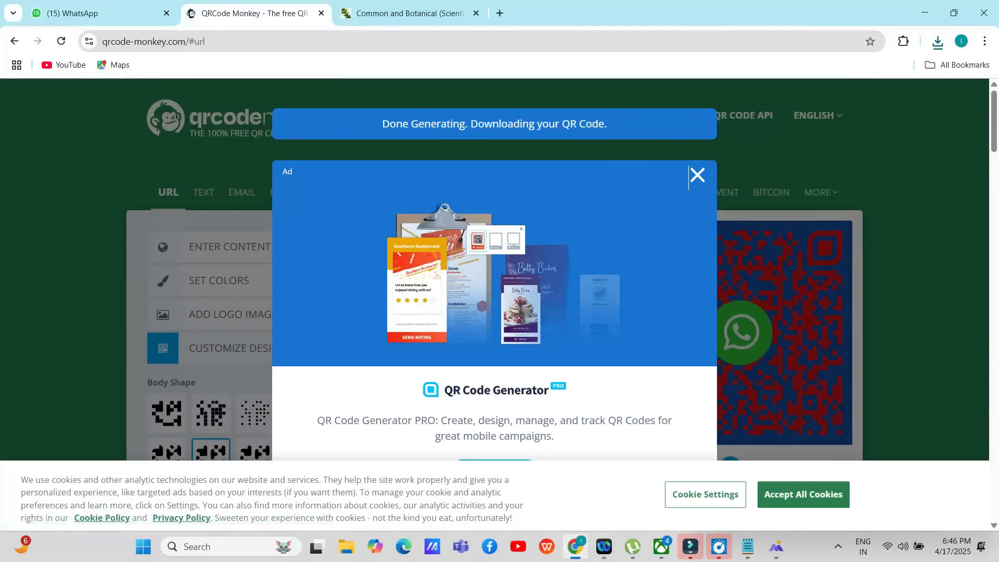
{"action": "left_click", "coordinate": [697, 175]}
{"action": "left_click", "coordinate": [203, 192]}
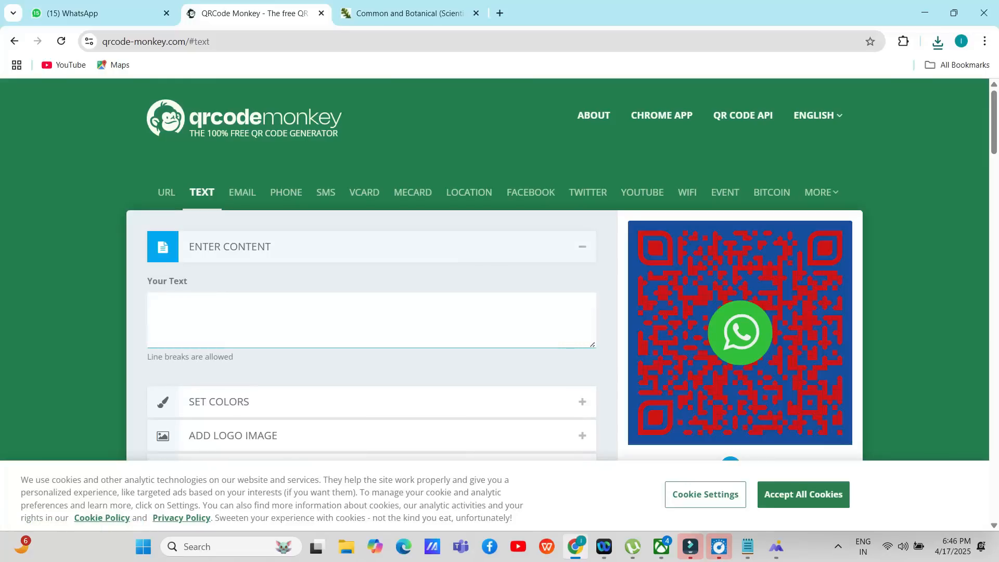
{"action": "type", "text": "World"}
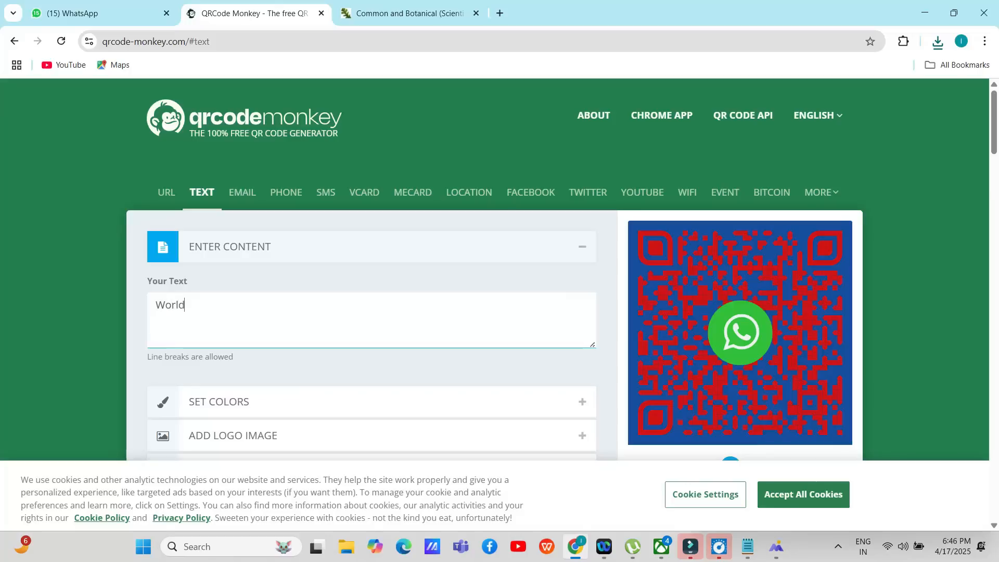
{"action": "type", "text": " Earth"}
{"action": "type", "text": " day "}
{"action": "type", "text": "22"}
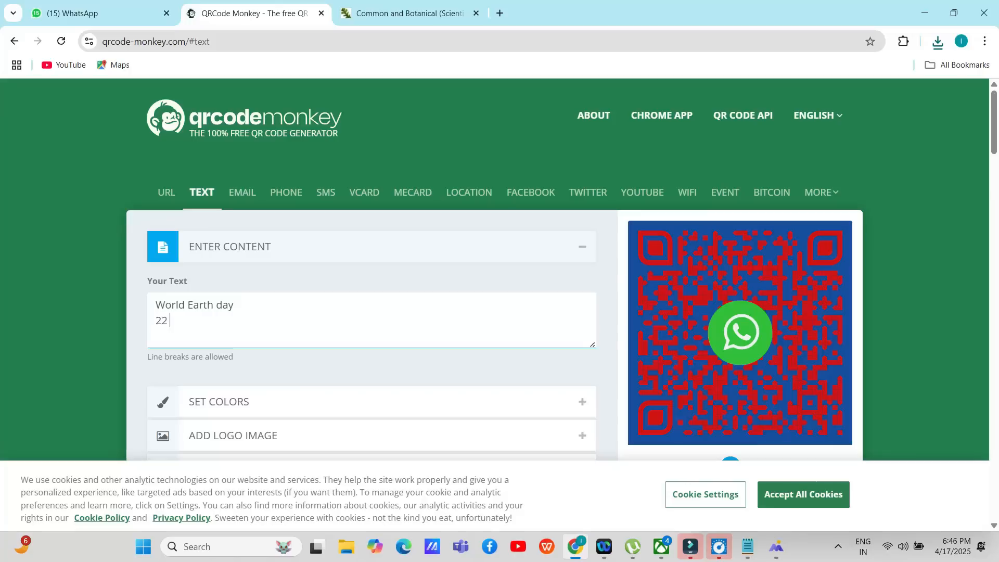
{"action": "type", "text": " Aprio"}
{"action": "key", "text": "BackSpace"}
{"action": "type", "text": "l"}
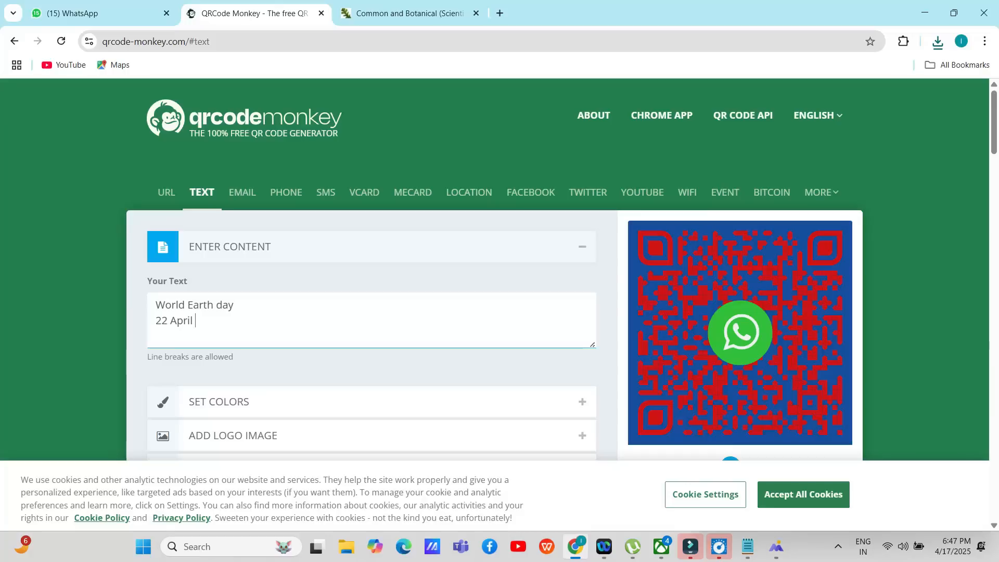
{"action": "scroll", "coordinate": [556, 269], "scroll_direction": "down", "scroll_amount": 3}
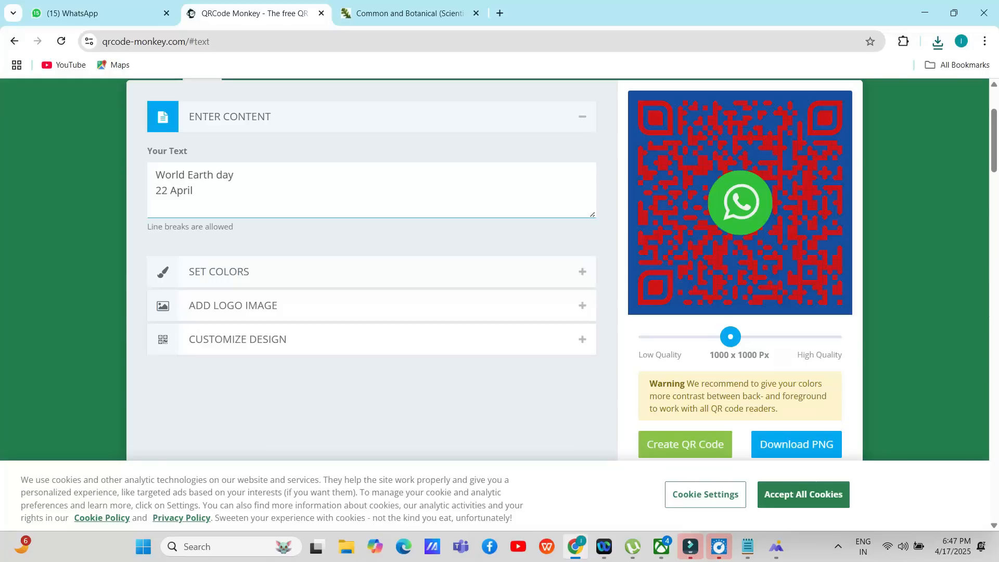
{"action": "key", "text": "ctrl+a"}
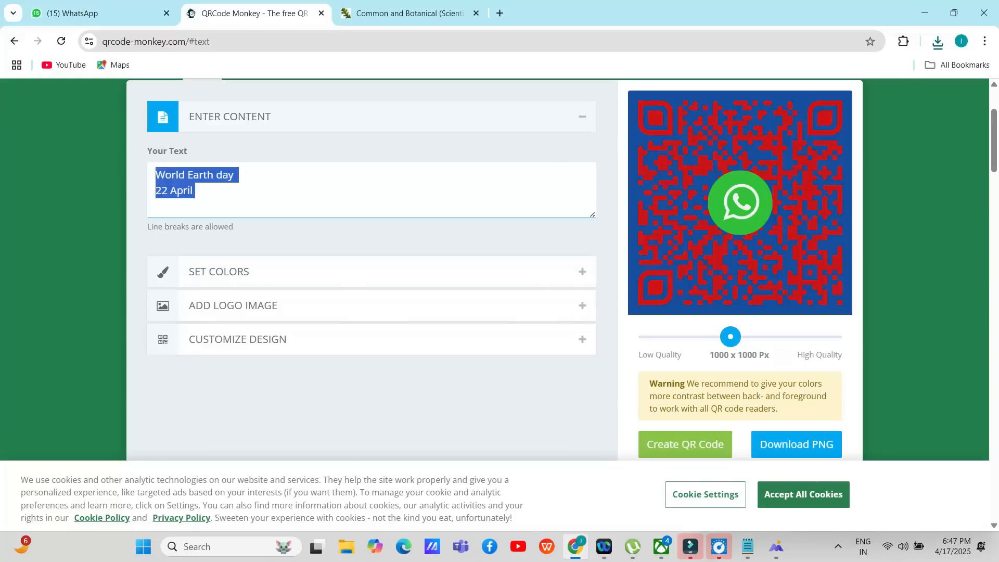
{"action": "right_click", "coordinate": [332, 204]}
{"action": "key", "text": "Escape"}
{"action": "left_click", "coordinate": [196, 191]}
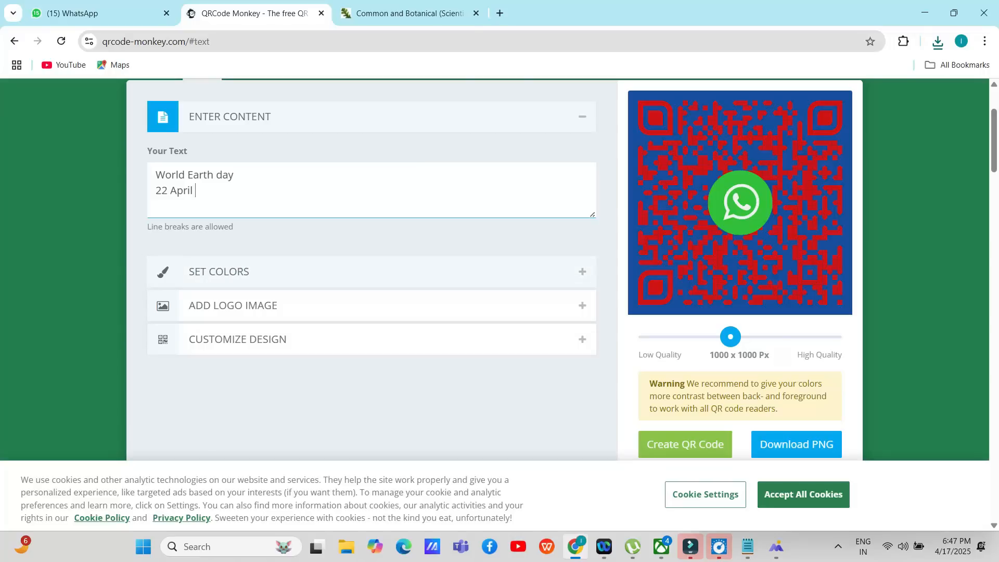
- Change the foreground to a color gradient and set its first color to green, #13D282
{"action": "left_click", "coordinate": [224, 272]}
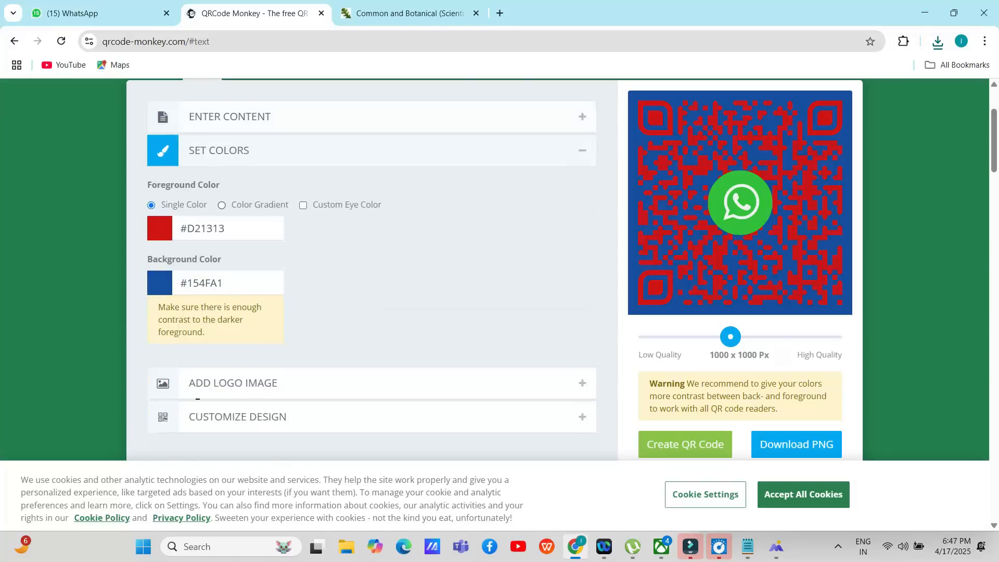
{"action": "left_click", "coordinate": [222, 205]}
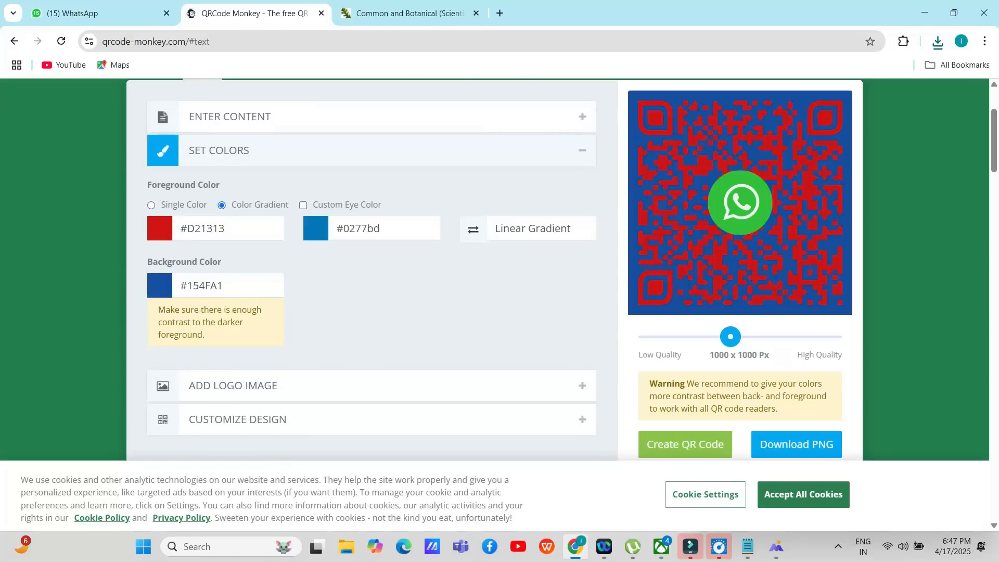
{"action": "left_click", "coordinate": [160, 228]}
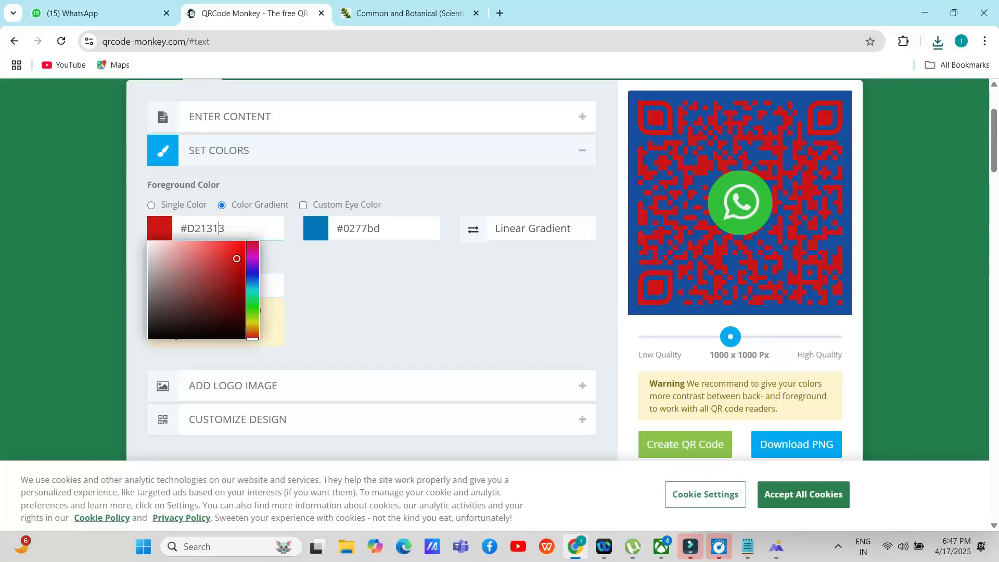
{"action": "left_click", "coordinate": [252, 277]}
{"action": "left_click", "coordinate": [252, 297]}
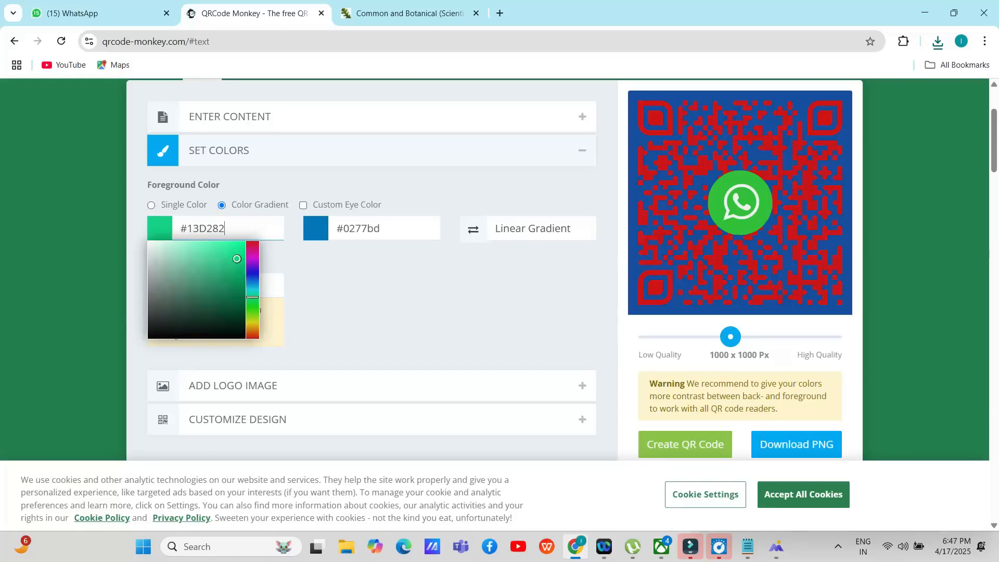
- Set the gradient's second color to olive yellow, #B7BD02, and make it a radial gradient
{"action": "left_click", "coordinate": [359, 228]}
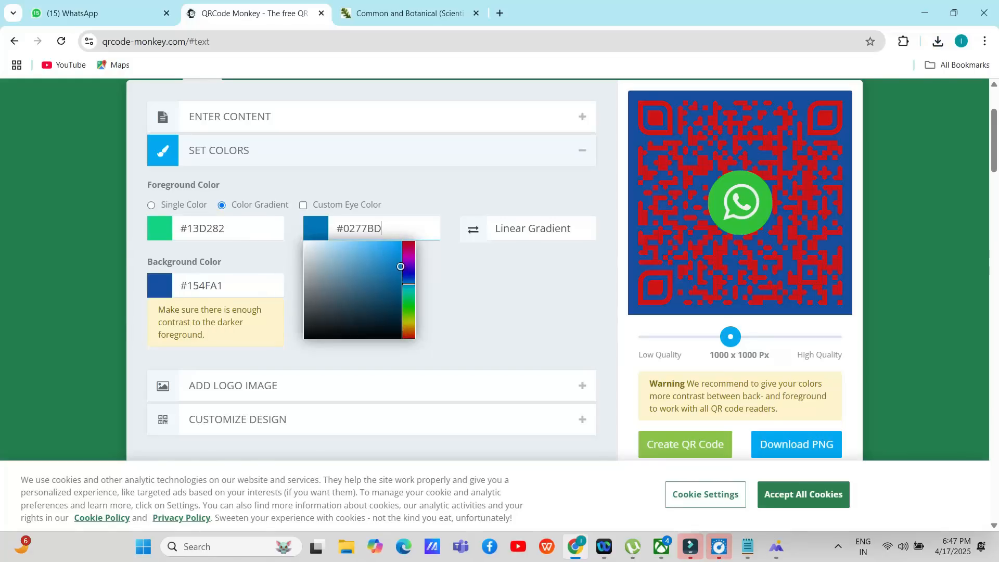
{"action": "left_click", "coordinate": [409, 322]}
{"action": "left_click", "coordinate": [541, 228]}
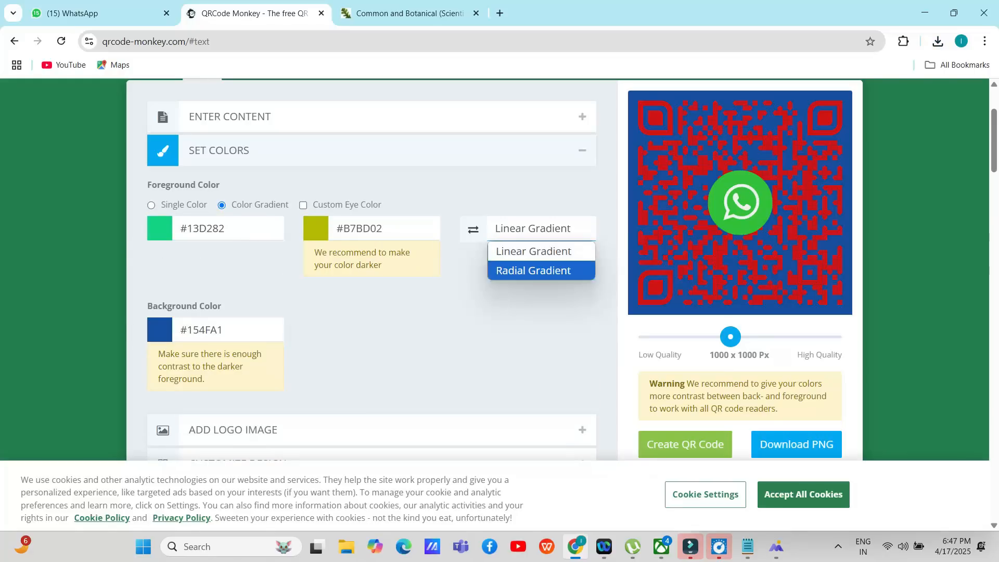
{"action": "left_click", "coordinate": [533, 271]}
- Set the QR code's background color to brown, #A15D15
{"action": "scroll", "coordinate": [561, 269], "scroll_direction": "down", "scroll_amount": 1}
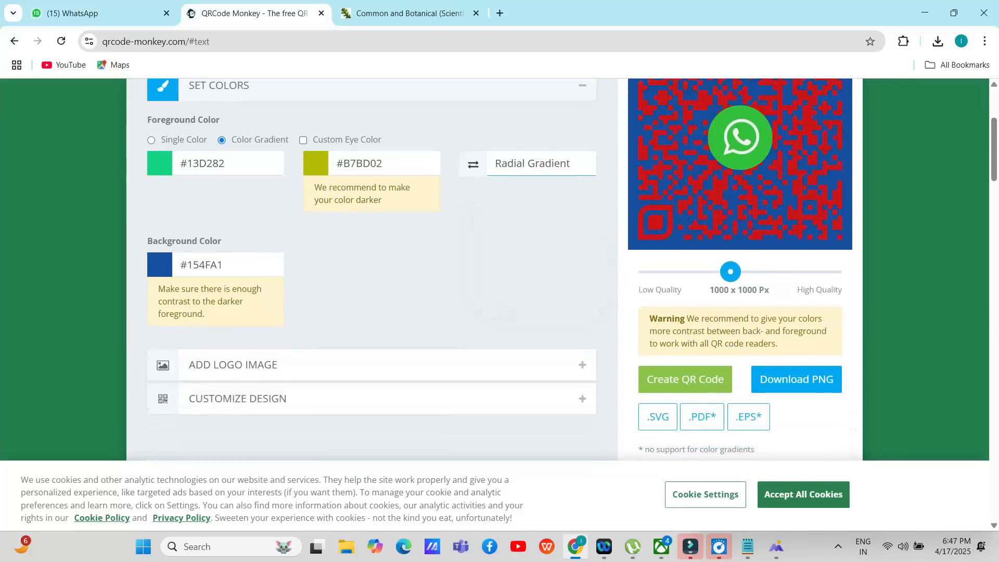
{"action": "left_click", "coordinate": [159, 264]}
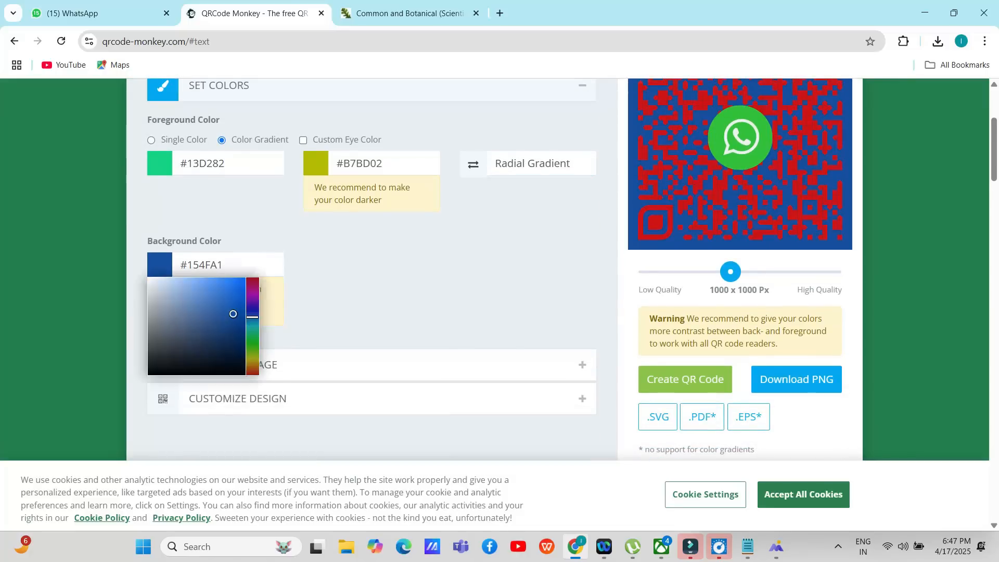
{"action": "left_click_drag", "start_coordinate": [252, 316], "coordinate": [252, 334]}
{"action": "left_click", "coordinate": [253, 366]}
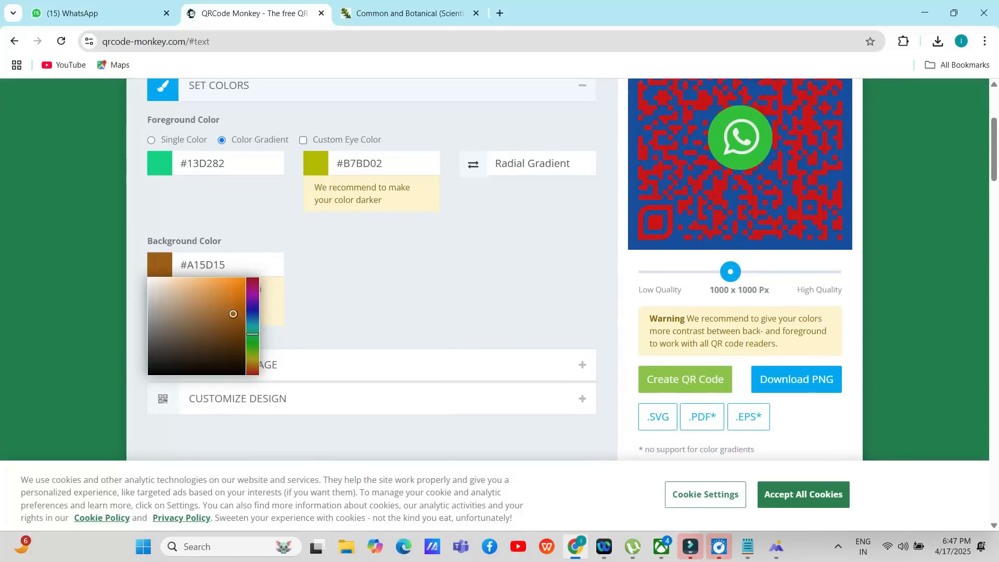
- Replace the WhatsApp logo with the Google Play logo from the logo gallery
{"action": "scroll", "coordinate": [567, 269], "scroll_direction": "down", "scroll_amount": 1}
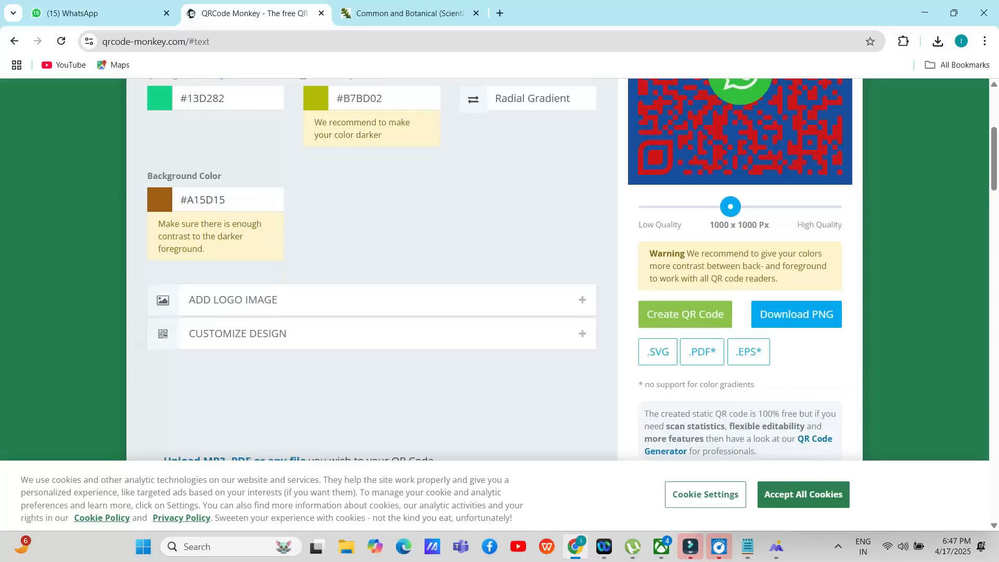
{"action": "left_click", "coordinate": [279, 300]}
{"action": "scroll", "coordinate": [279, 300], "scroll_direction": "down", "scroll_amount": 1}
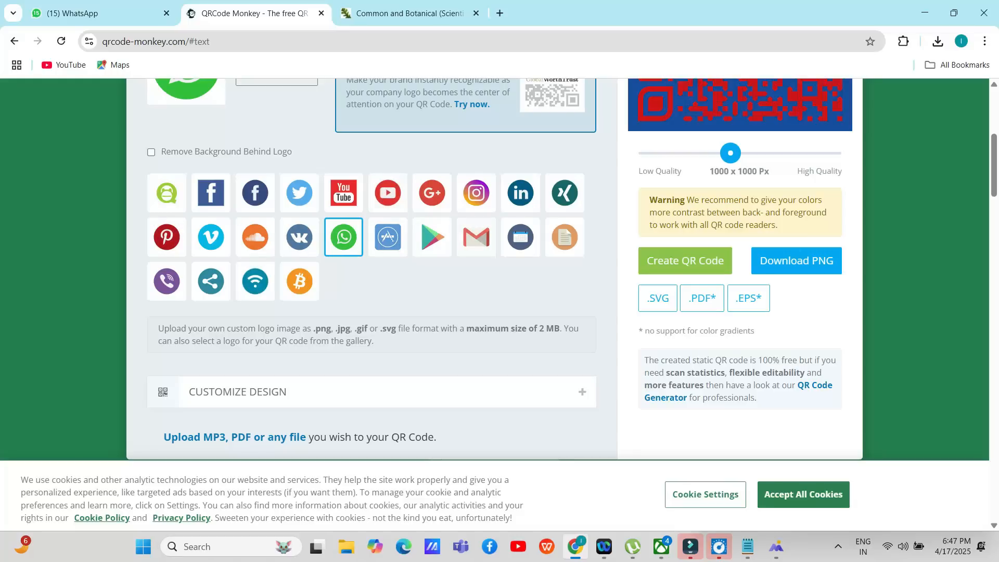
{"action": "left_click", "coordinate": [432, 238]}
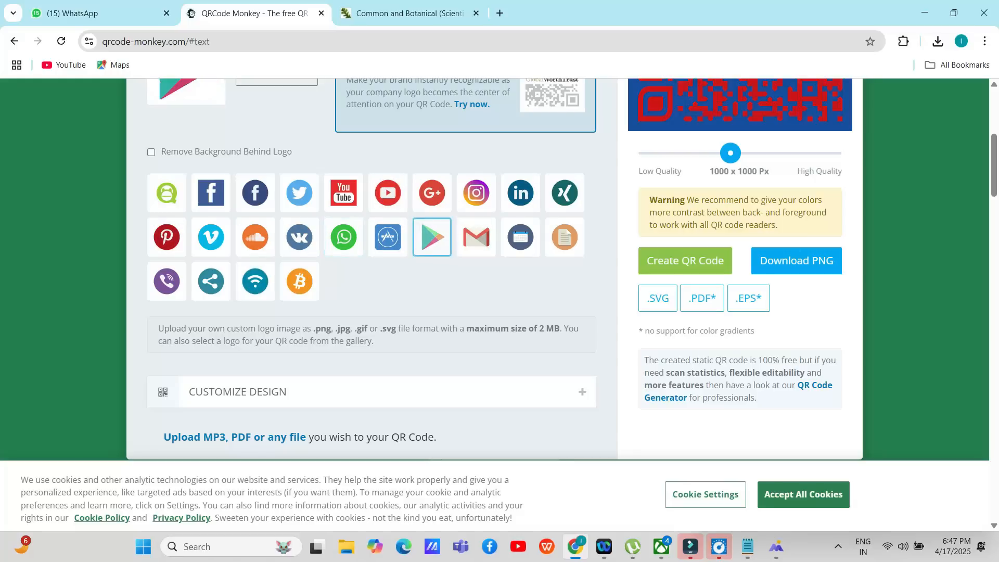
{"action": "scroll", "coordinate": [562, 268], "scroll_direction": "up", "scroll_amount": 2}
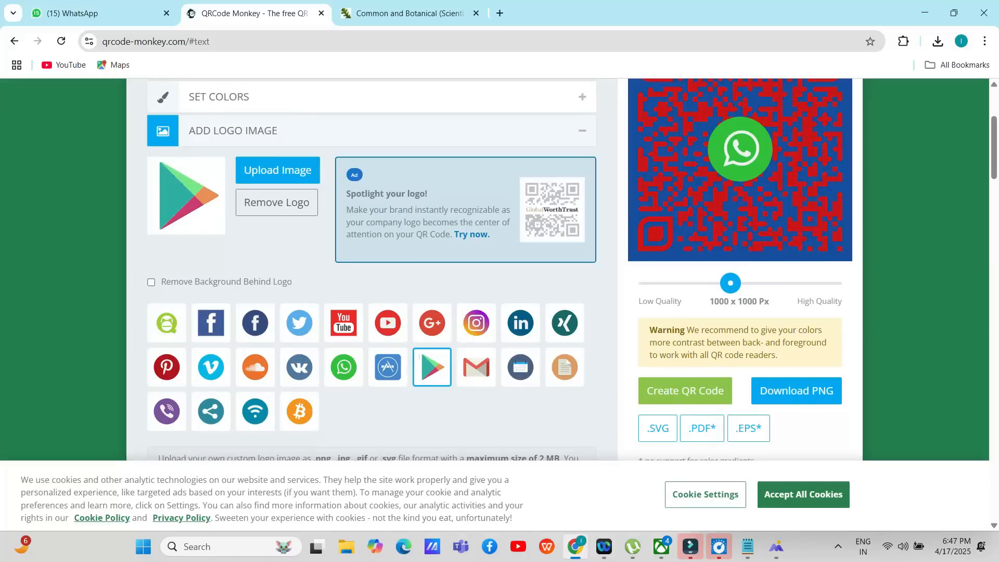
- Customize the design with the second row's seventh body shape, the sixth eye frame shape and the second row's fifth eye ball shape
{"action": "scroll", "coordinate": [287, 327], "scroll_direction": "down", "scroll_amount": 3}
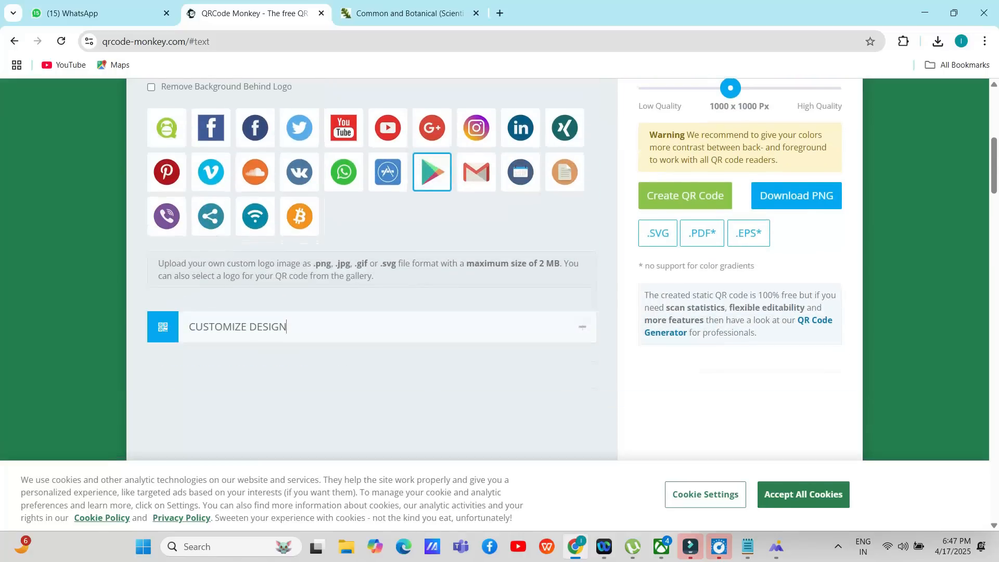
{"action": "left_click", "coordinate": [286, 327]}
{"action": "left_click", "coordinate": [432, 194]}
{"action": "left_click", "coordinate": [388, 313]}
{"action": "scroll", "coordinate": [364, 311], "scroll_direction": "down", "scroll_amount": 1}
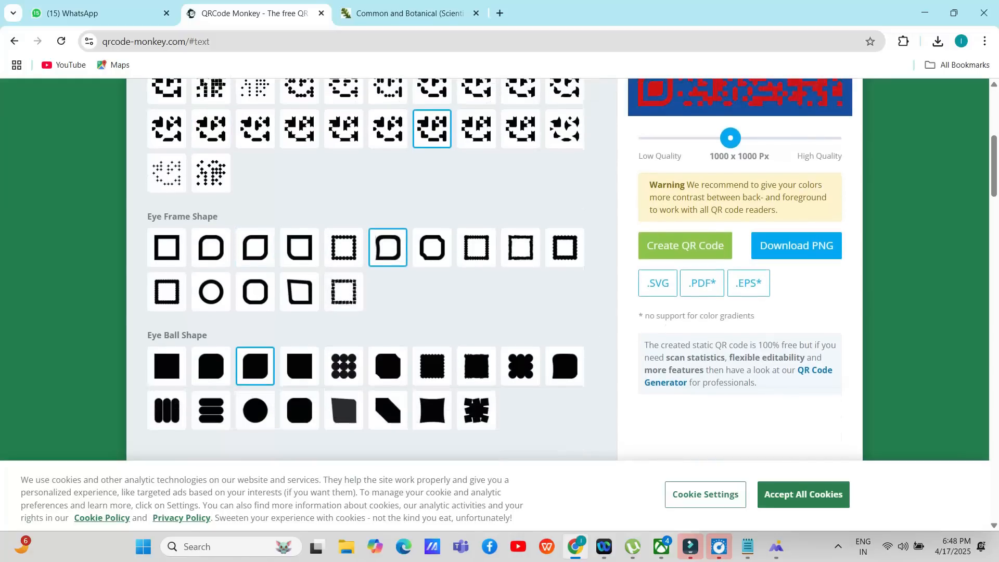
{"action": "left_click", "coordinate": [344, 410]}
{"action": "scroll", "coordinate": [432, 354], "scroll_direction": "down", "scroll_amount": 1}
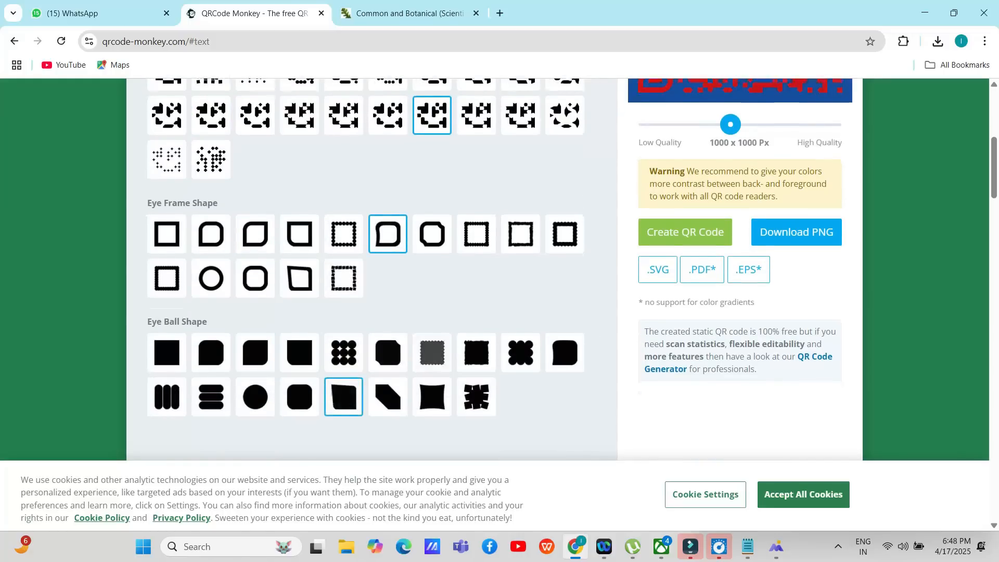
- Generate the text QR code, download it as a PNG and open the downloaded image
{"action": "scroll", "coordinate": [432, 354], "scroll_direction": "up", "scroll_amount": 4}
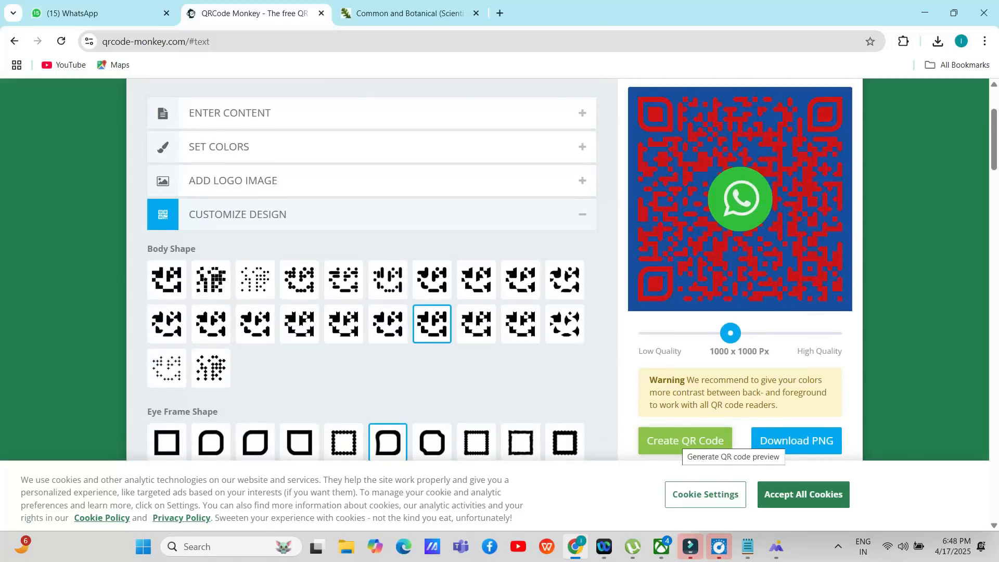
{"action": "left_click", "coordinate": [685, 442]}
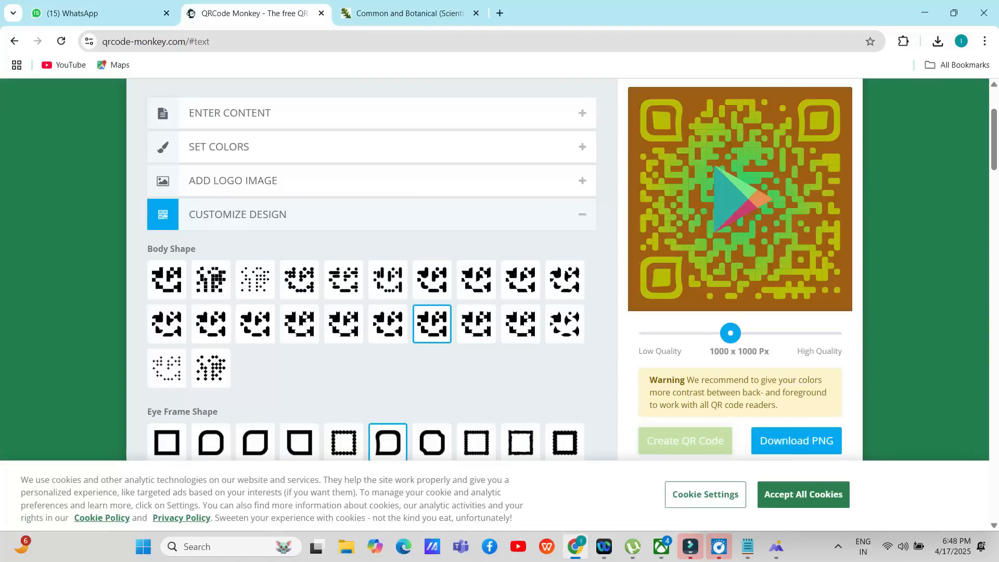
{"action": "left_click", "coordinate": [796, 441]}
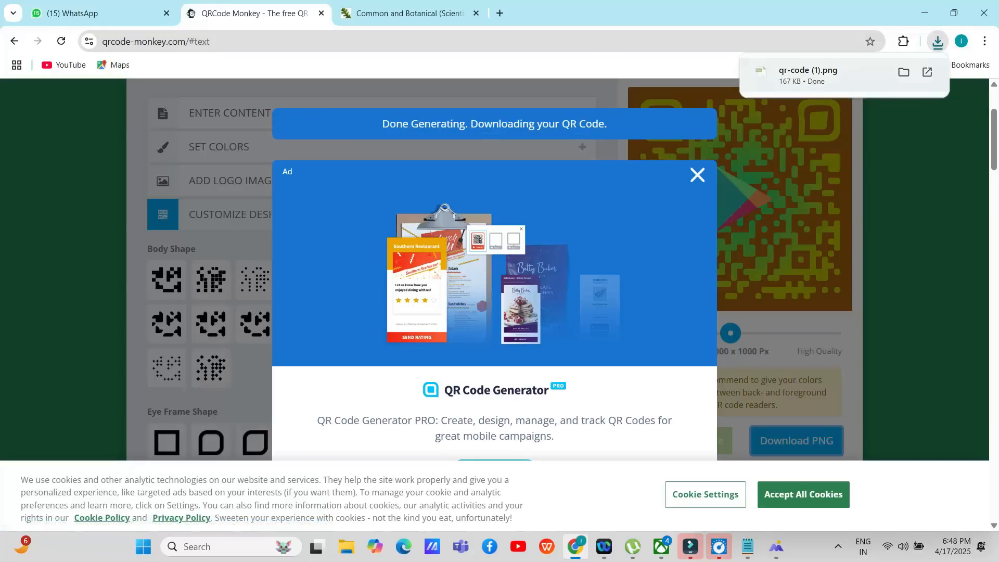
{"action": "left_click", "coordinate": [808, 75]}
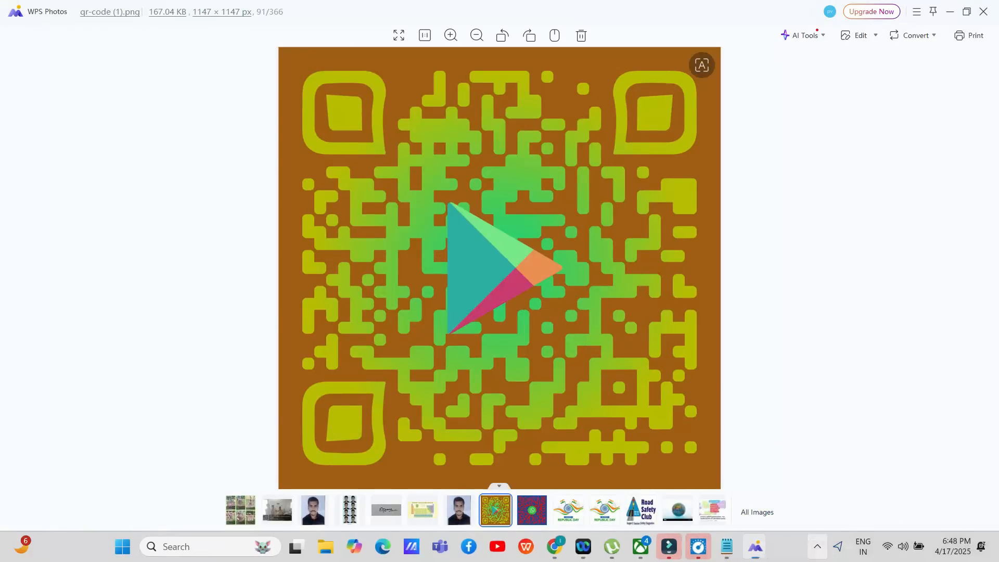
{"action": "left_click", "coordinate": [818, 547]}
{"action": "right_click", "coordinate": [765, 428]}
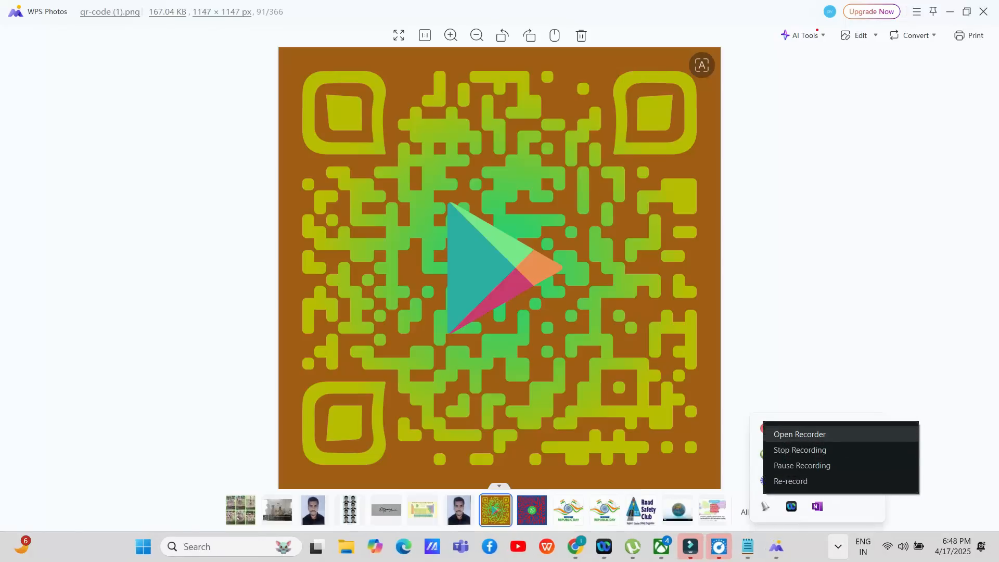
{"action": "left_click", "coordinate": [825, 372]}
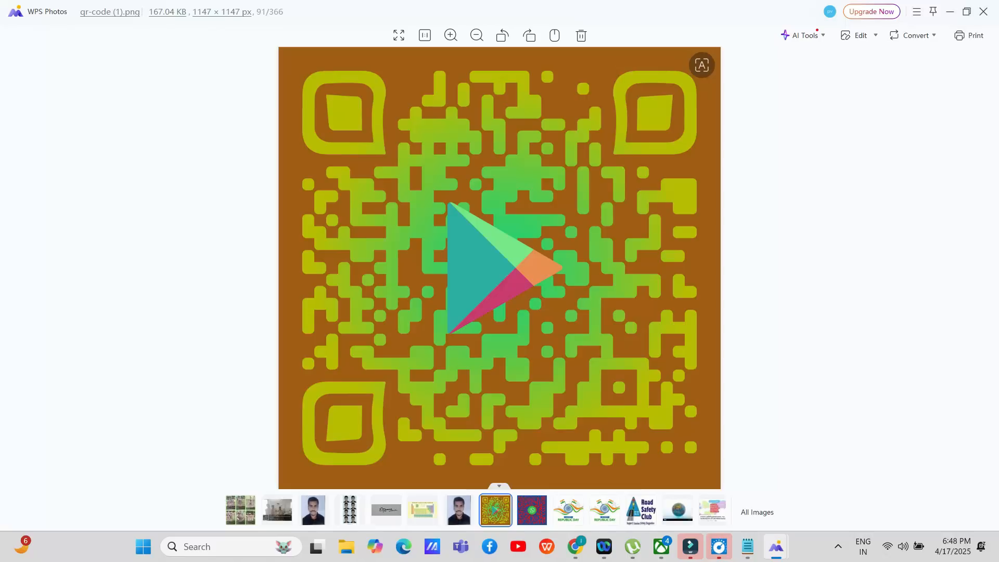
- Close the image viewer showing the downloaded text QR code
{"action": "left_click", "coordinate": [983, 11]}
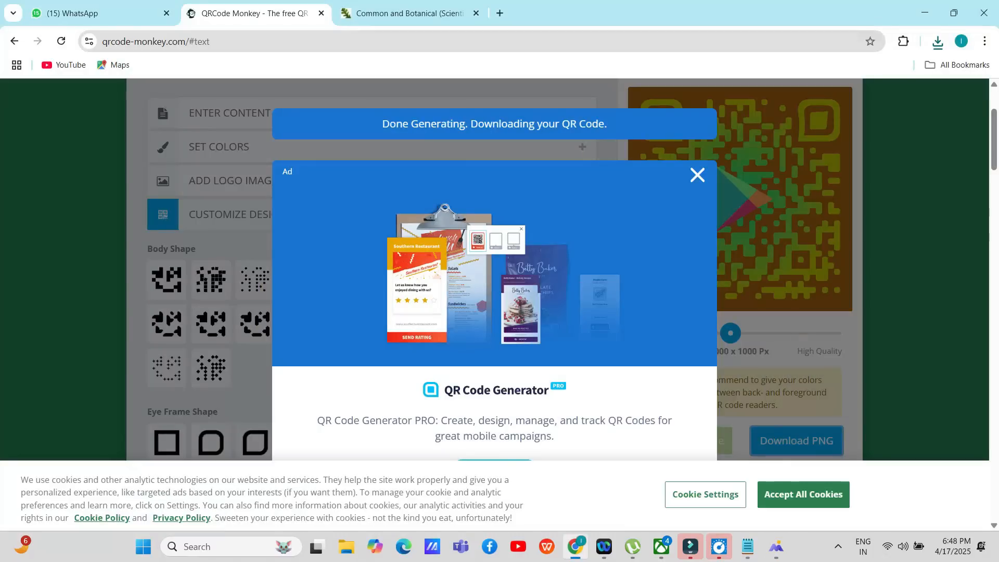
- Search Google in a new tab for "eco clubs education gov in", decline precise location and open the Eco Clubs For Mission LiFE site
{"action": "key", "text": "ctrl+t"}
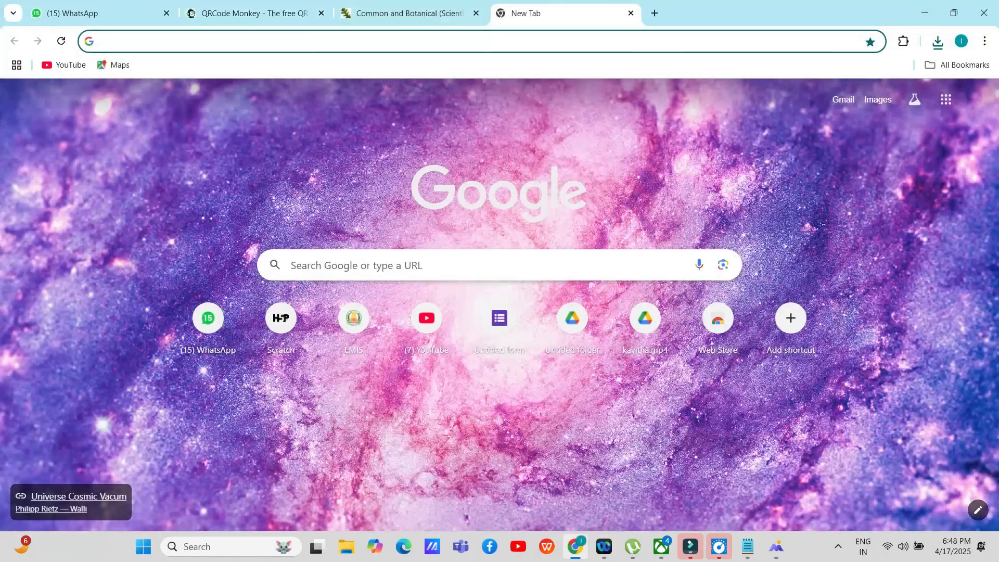
{"action": "left_click", "coordinate": [333, 42]}
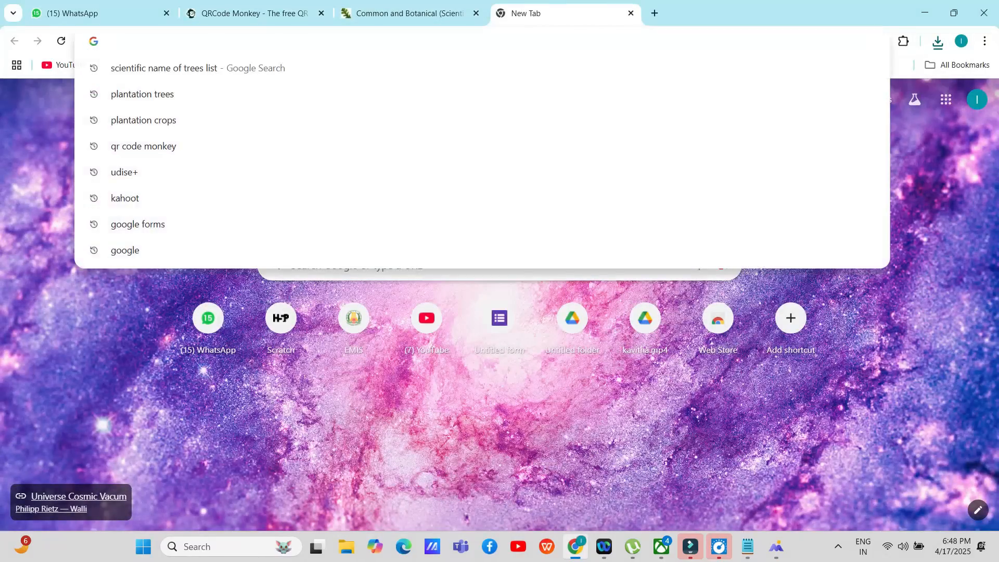
{"action": "type", "text": "ec"}
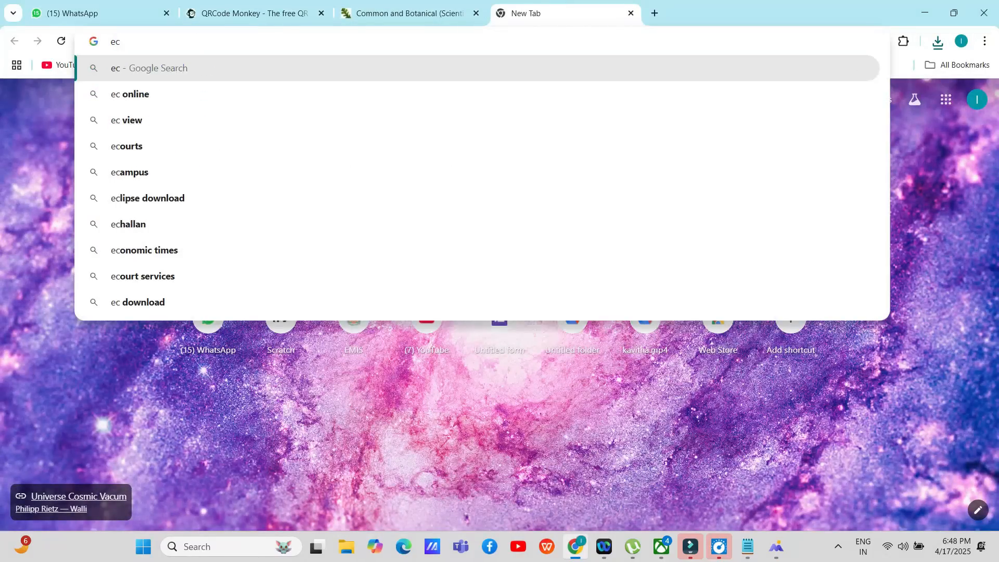
{"action": "type", "text": "o"}
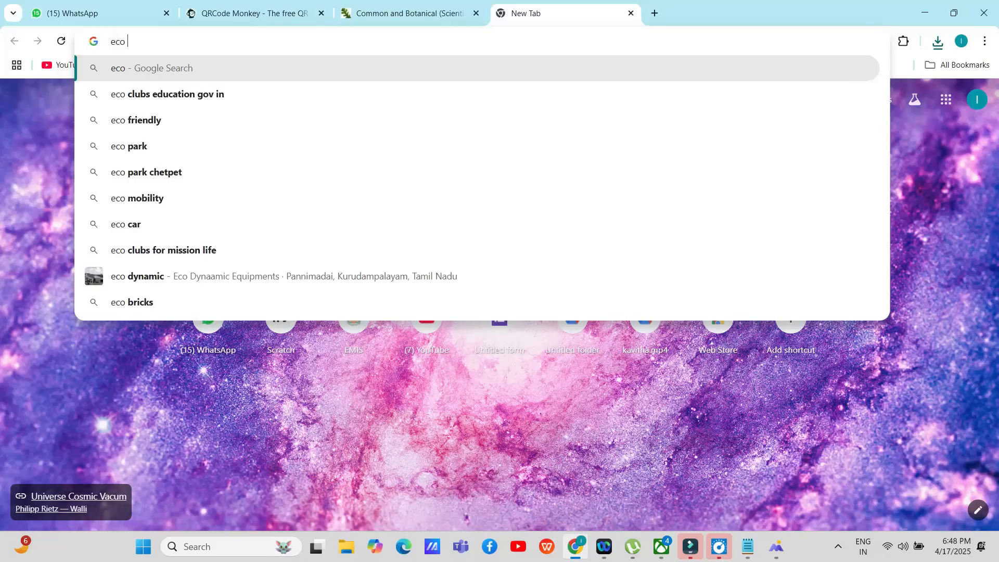
{"action": "key", "text": "Down"}
{"action": "key", "text": "Return"}
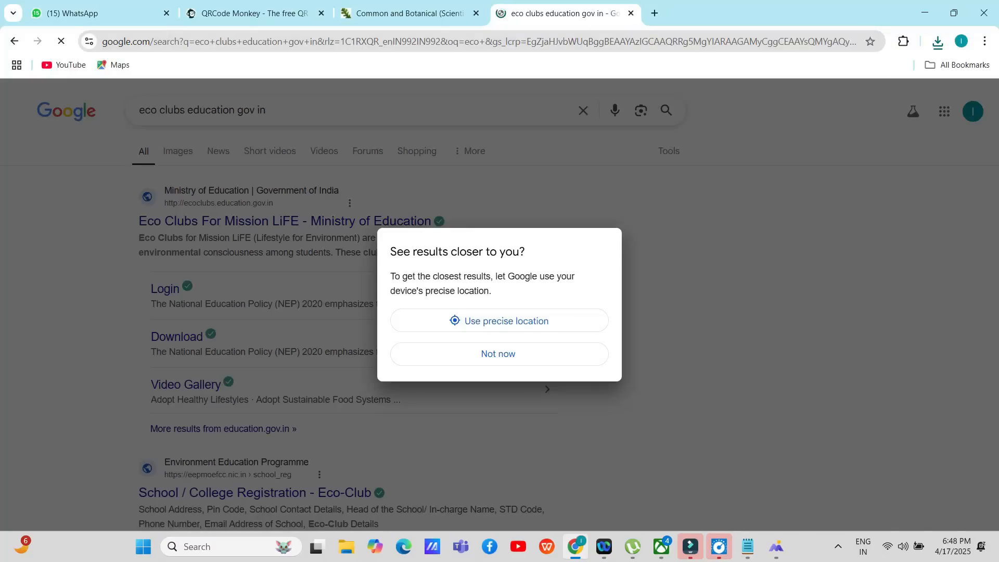
{"action": "left_click", "coordinate": [498, 354]}
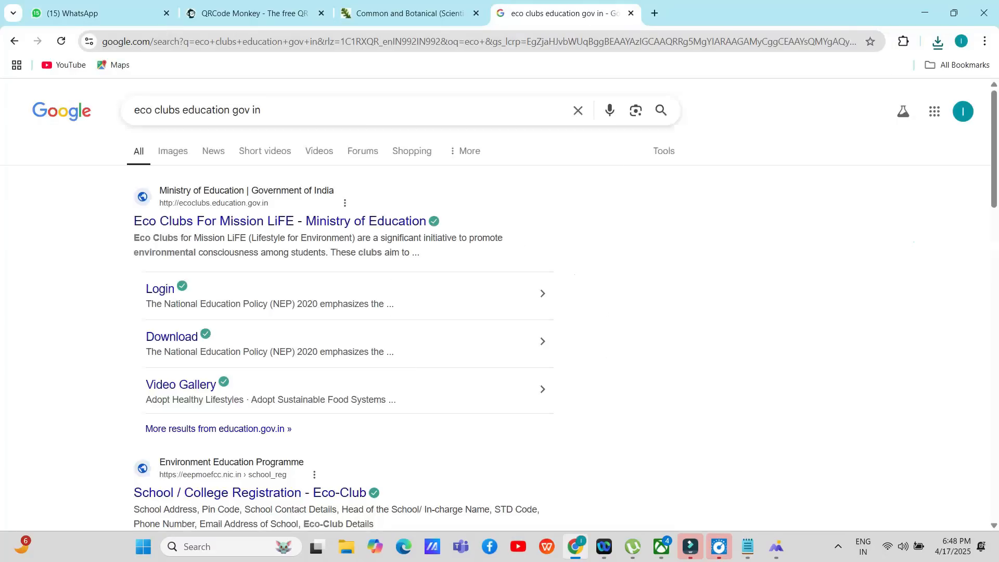
{"action": "left_click", "coordinate": [150, 222]}
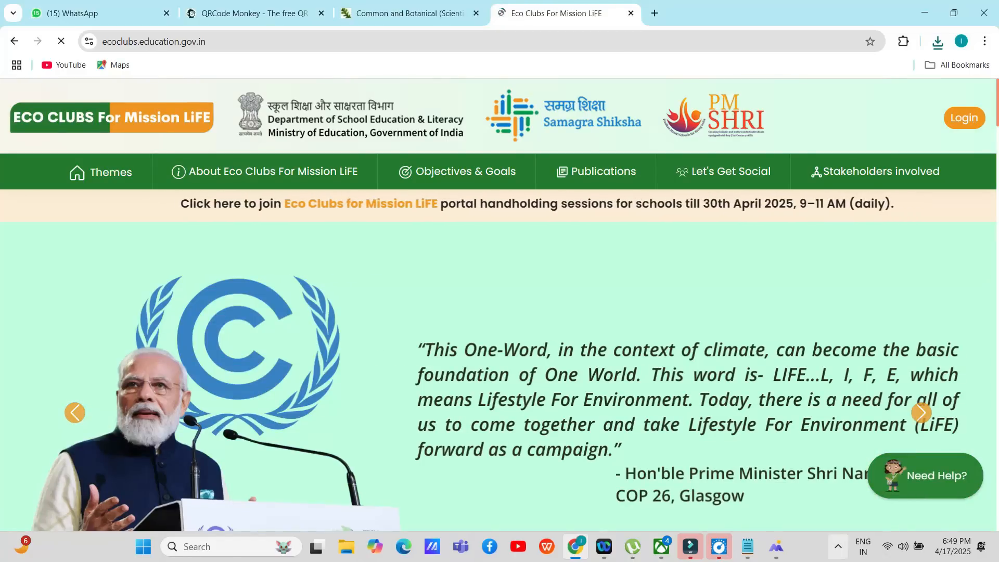
{"action": "left_click", "coordinate": [838, 547]}
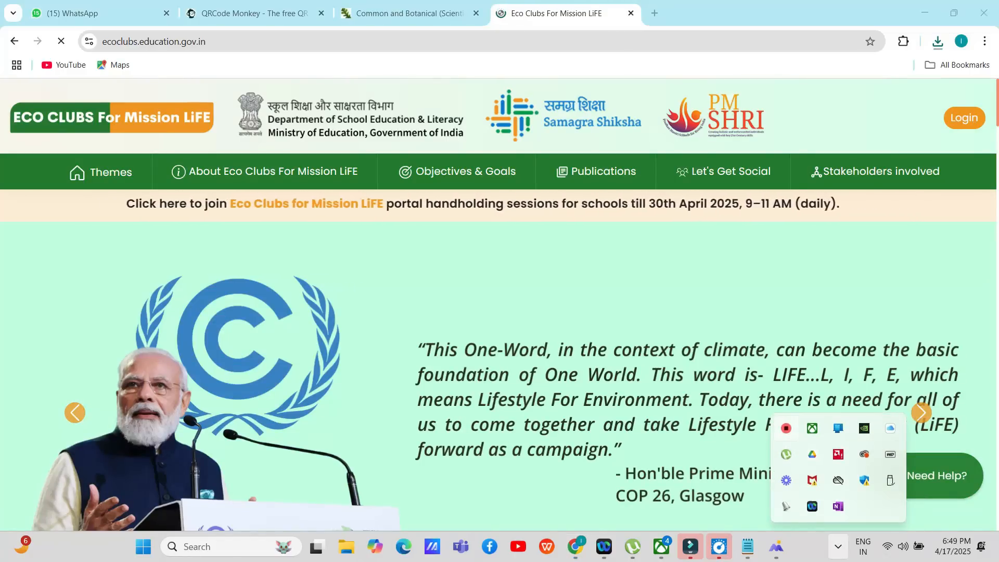
{"action": "right_click", "coordinate": [786, 428]}
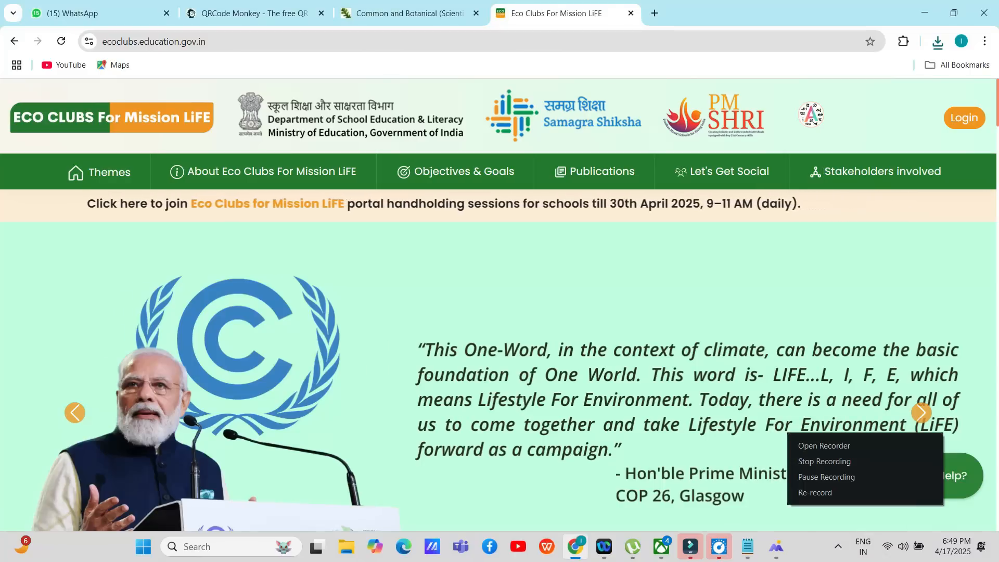
- Open the School Login form on the Eco Clubs site to view its fields and close it
{"action": "mouse_move", "coordinate": [964, 118]}
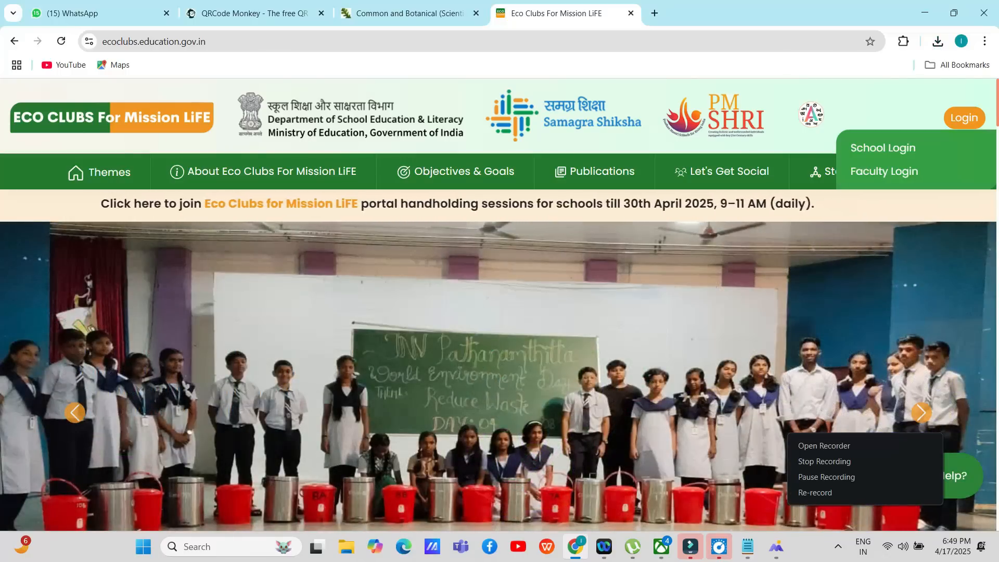
{"action": "left_click", "coordinate": [883, 148]}
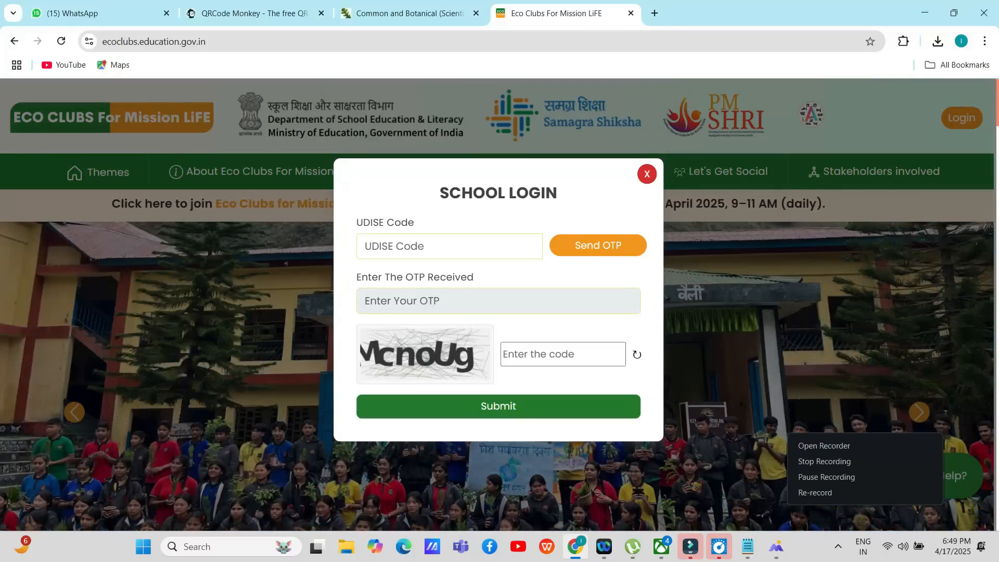
{"action": "left_click", "coordinate": [647, 174]}
- Examine the Eco Clubs home page from the Mission LiFE themes through the Overarching Objectives & Goals section
{"action": "scroll", "coordinate": [498, 304], "scroll_direction": "down", "scroll_amount": 4}
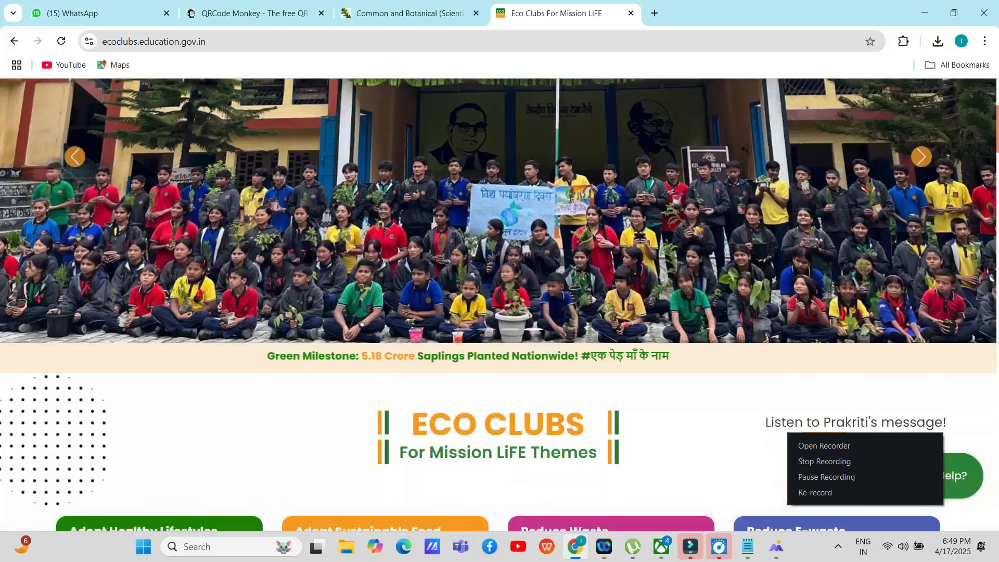
{"action": "scroll", "coordinate": [499, 304], "scroll_direction": "down", "scroll_amount": 4}
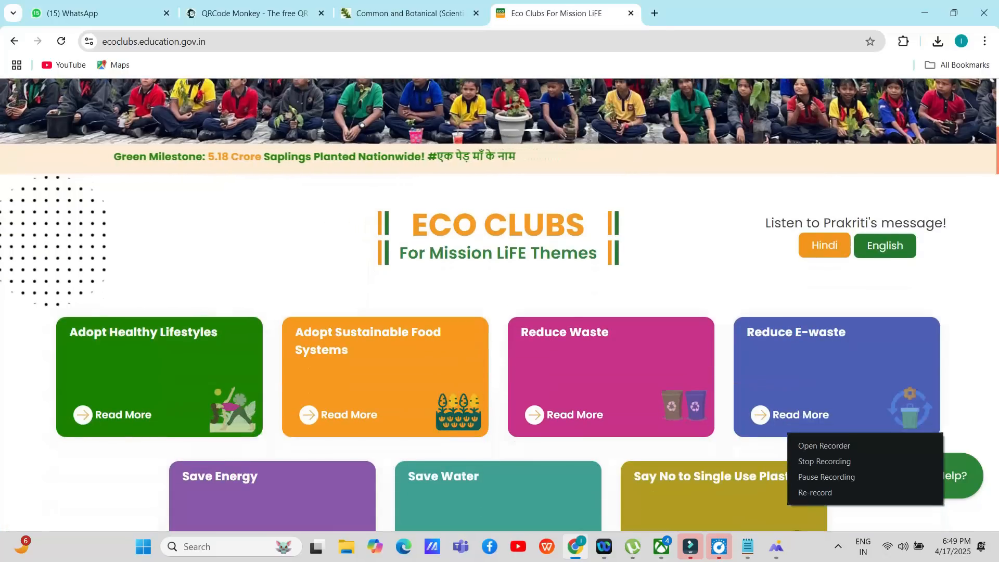
{"action": "scroll", "coordinate": [498, 305], "scroll_direction": "down", "scroll_amount": 4}
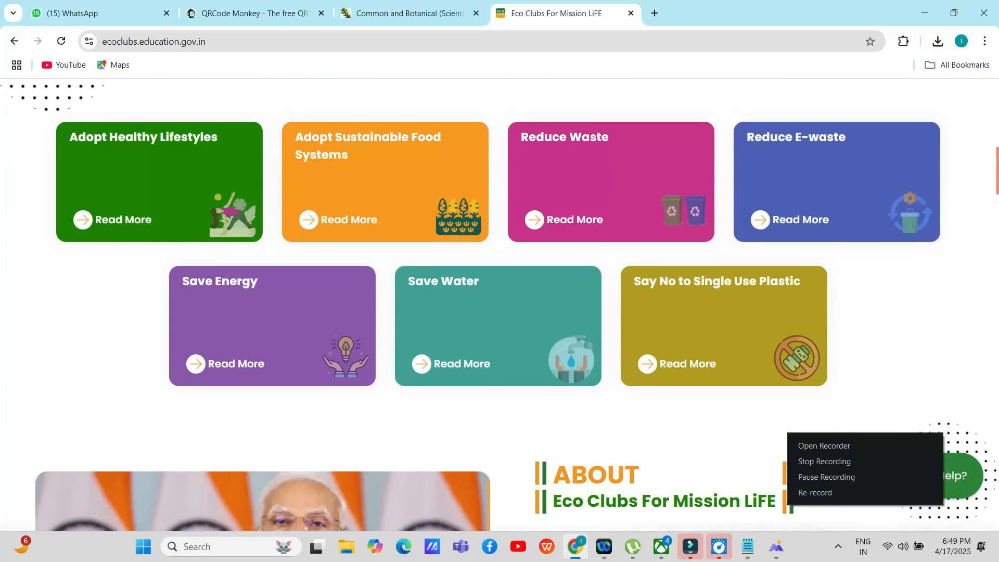
{"action": "scroll", "coordinate": [498, 305], "scroll_direction": "down", "scroll_amount": 1}
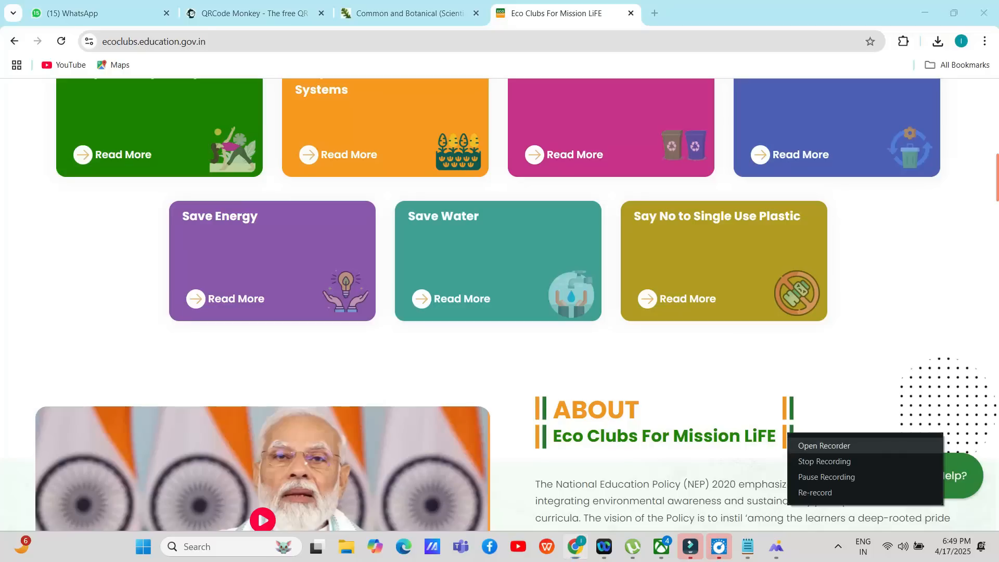
{"action": "left_click", "coordinate": [824, 446]}
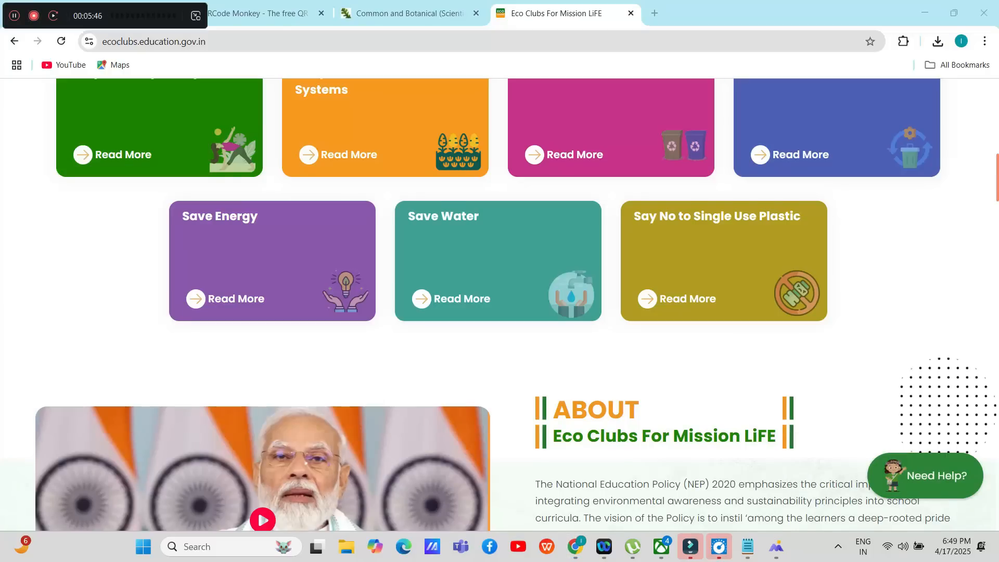
{"action": "scroll", "coordinate": [513, 304], "scroll_direction": "down", "scroll_amount": 12}
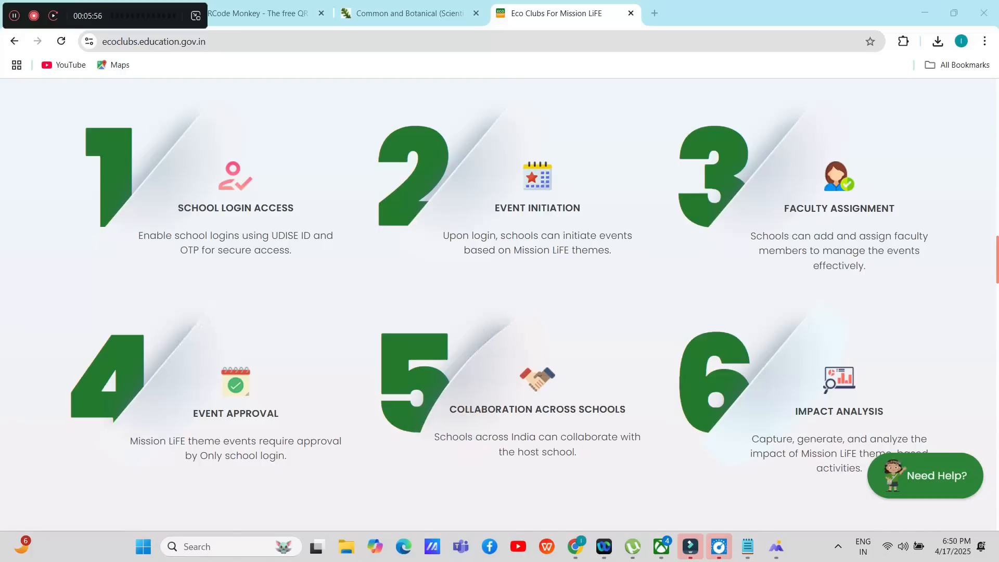
{"action": "scroll", "coordinate": [498, 304], "scroll_direction": "down", "scroll_amount": 9}
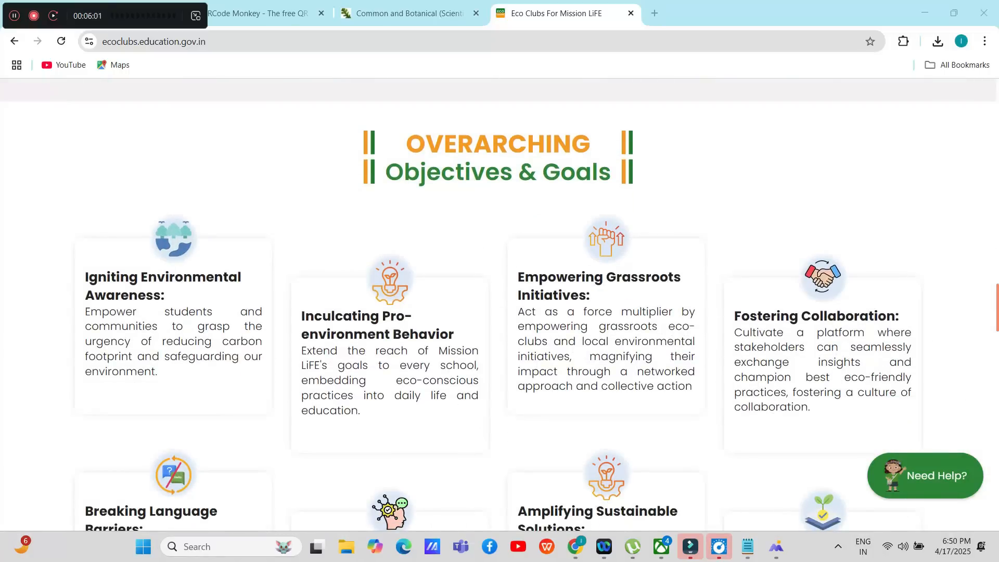
{"action": "scroll", "coordinate": [498, 306], "scroll_direction": "down", "scroll_amount": 1}
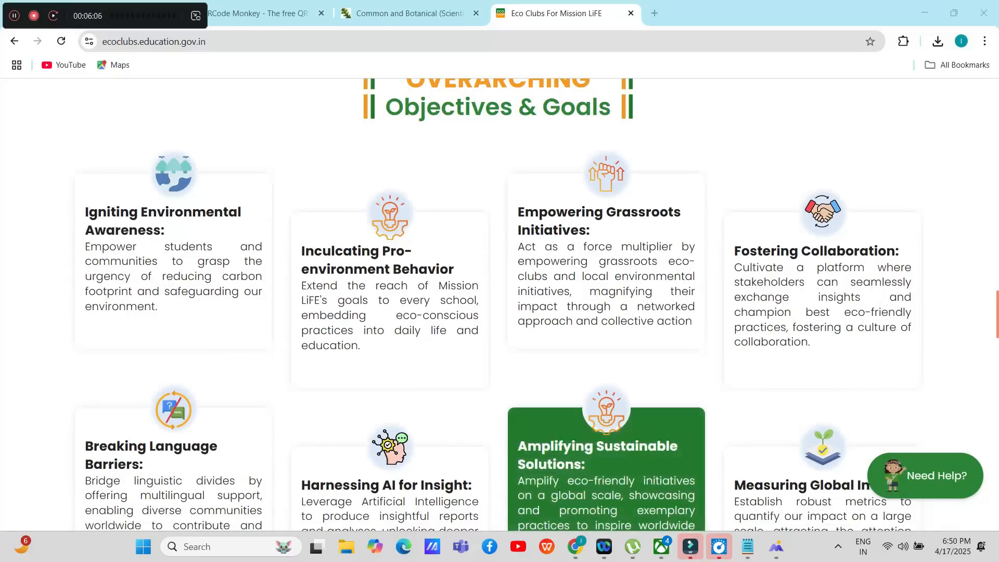
{"action": "scroll", "coordinate": [606, 365], "scroll_direction": "down", "scroll_amount": 2}
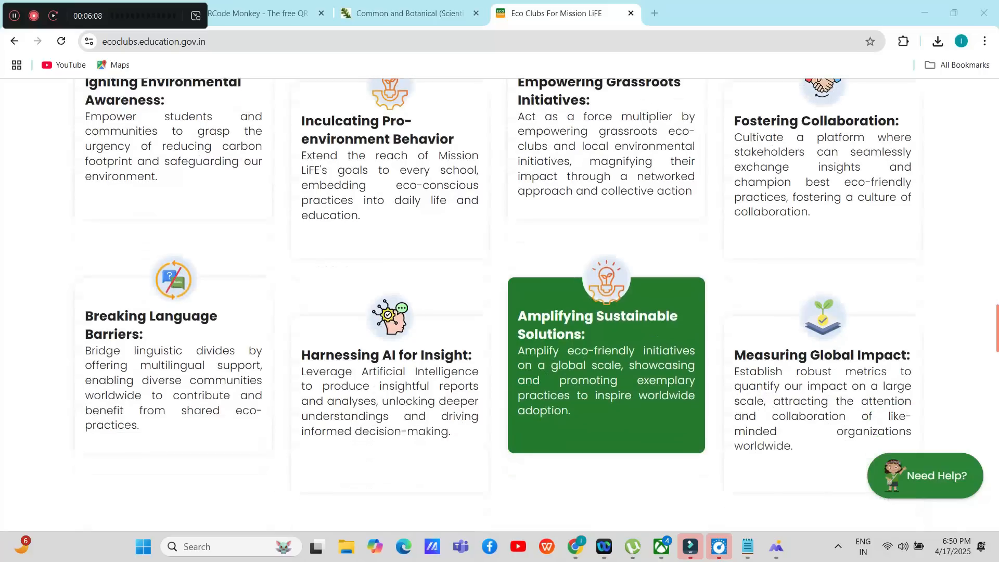
- Review the home page's publications, What's New, social media feeds, stakeholder participation and footer quick links
{"action": "scroll", "coordinate": [606, 364], "scroll_direction": "down", "scroll_amount": 5}
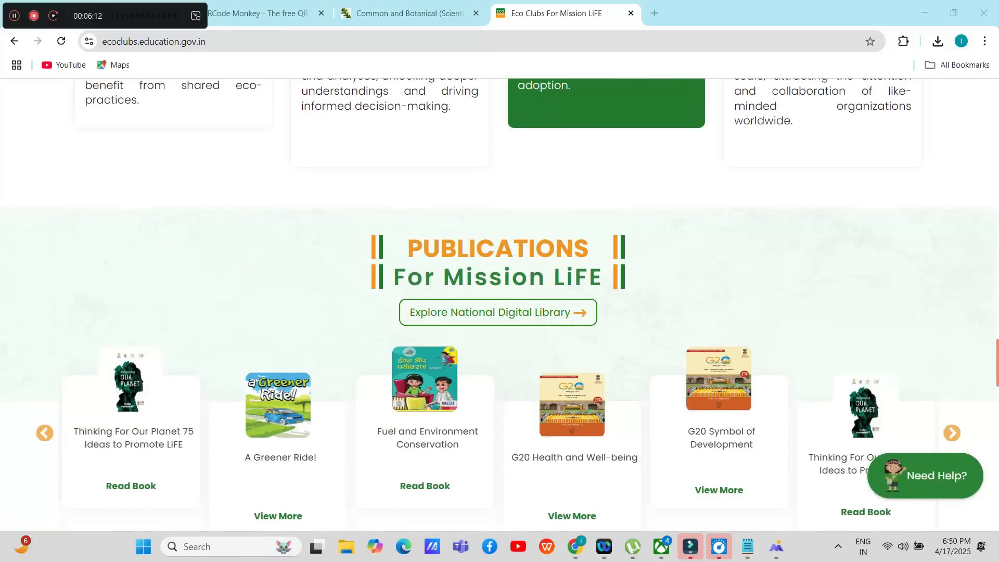
{"action": "scroll", "coordinate": [606, 364], "scroll_direction": "down", "scroll_amount": 2}
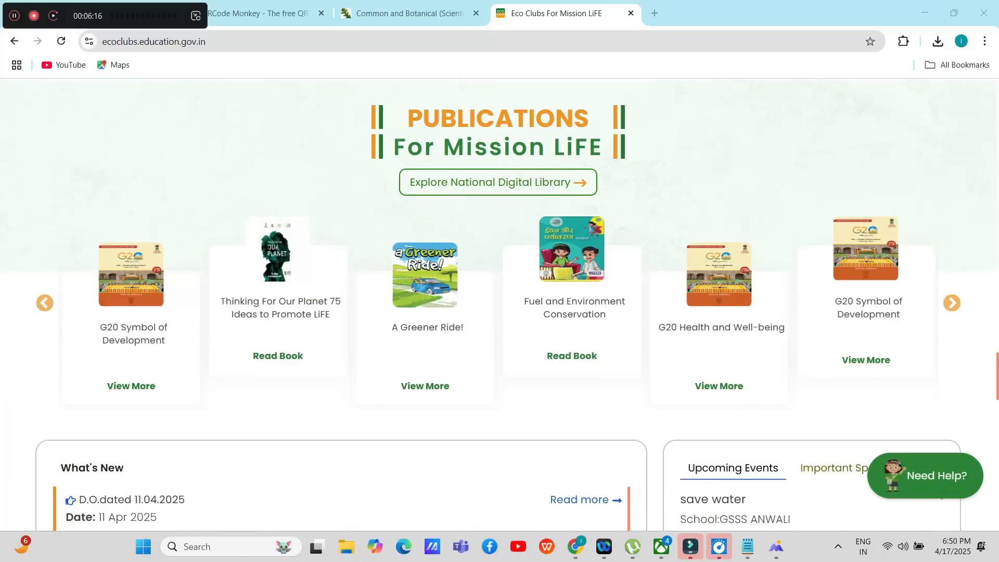
{"action": "scroll", "coordinate": [498, 309], "scroll_direction": "down", "scroll_amount": 2}
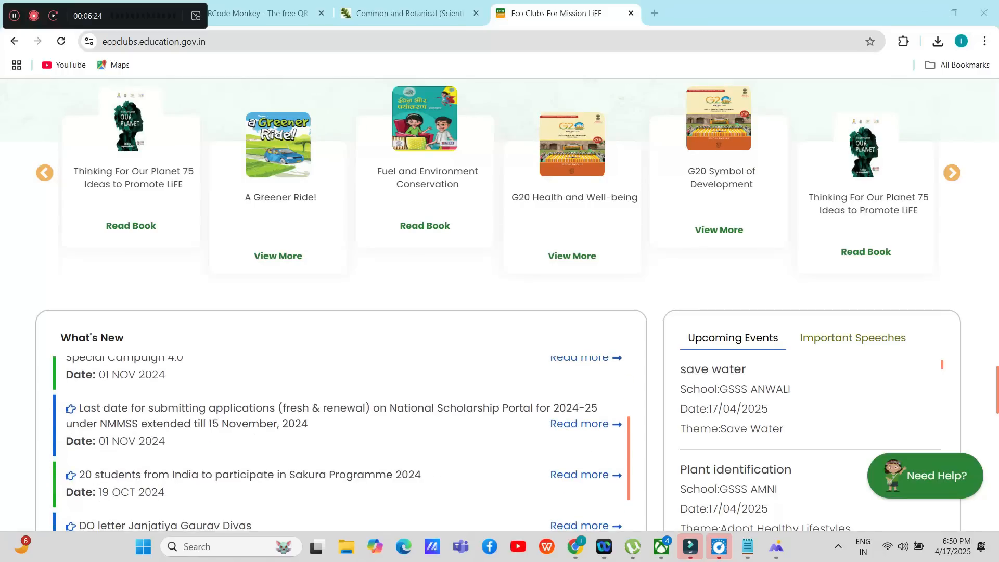
{"action": "scroll", "coordinate": [500, 305], "scroll_direction": "down", "scroll_amount": 3}
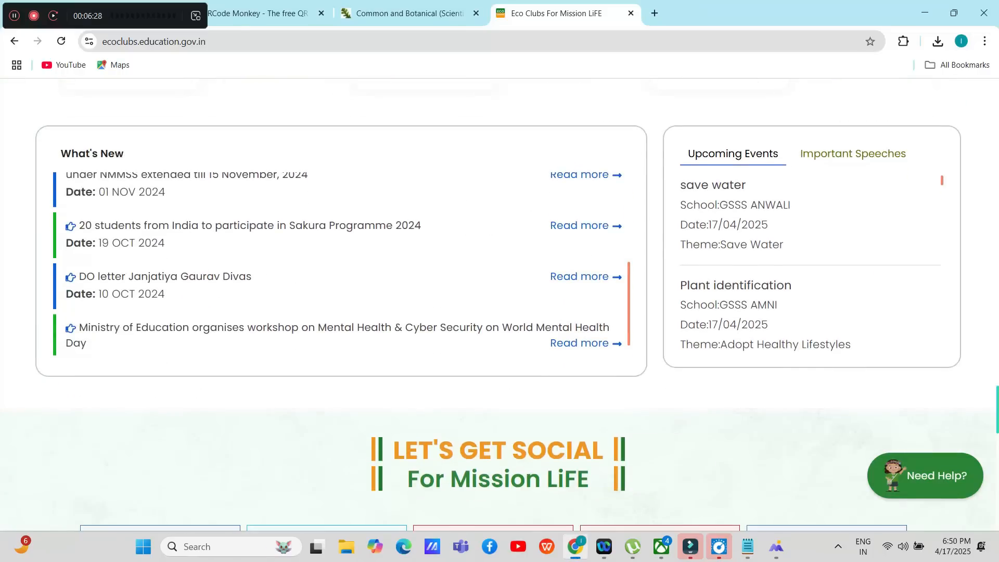
{"action": "scroll", "coordinate": [500, 305], "scroll_direction": "down", "scroll_amount": 7}
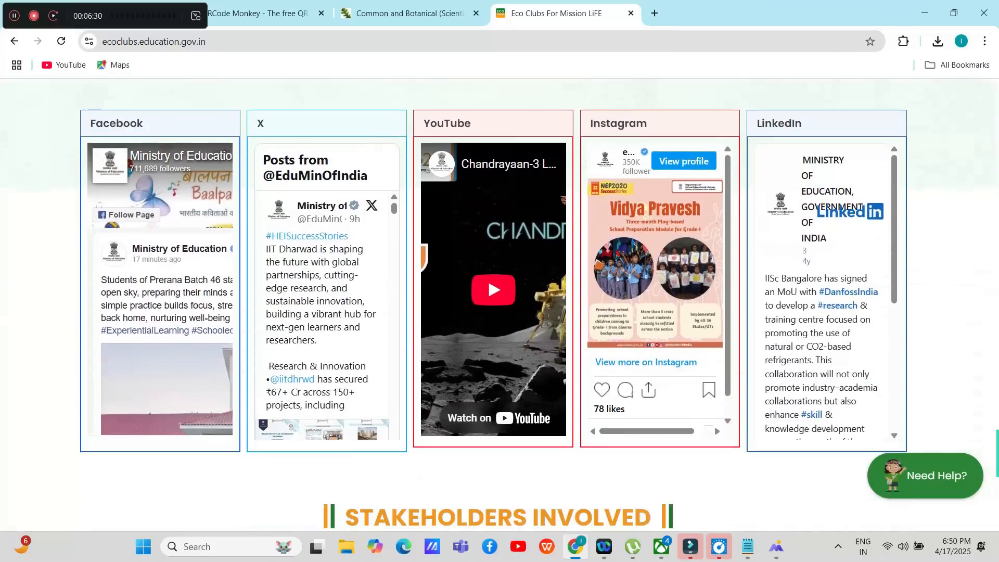
{"action": "scroll", "coordinate": [488, 204], "scroll_direction": "down", "scroll_amount": 5}
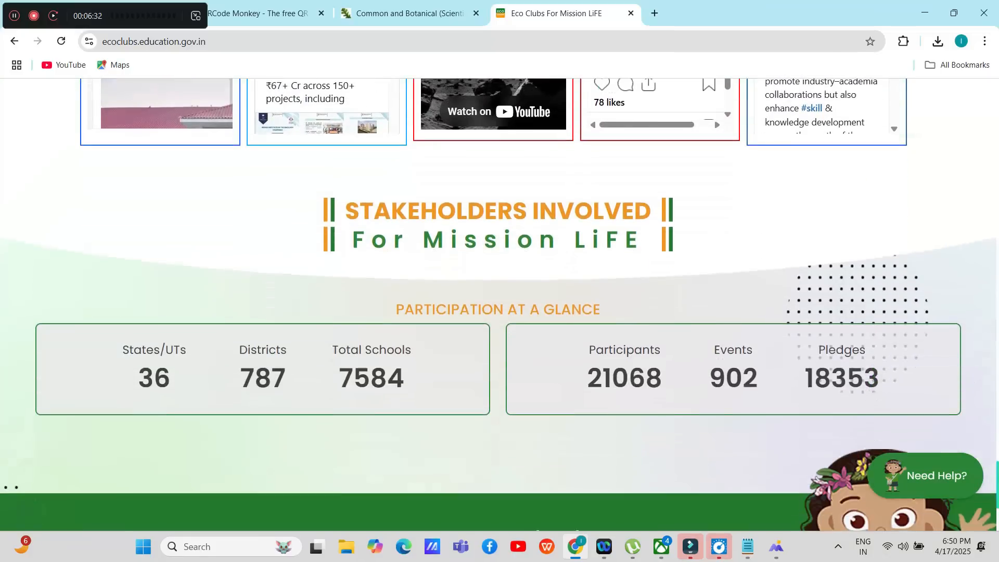
{"action": "scroll", "coordinate": [500, 304], "scroll_direction": "down", "scroll_amount": 3}
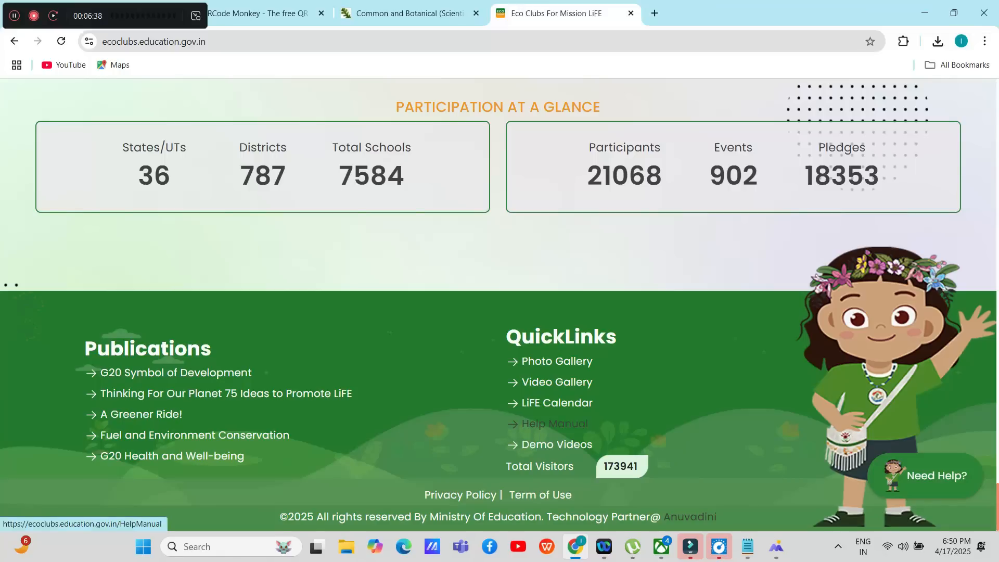
- Open the English help manual from the site's quick links and dismiss the WPS PDF permission request and local-PDF prompt
{"action": "left_click", "coordinate": [555, 423]}
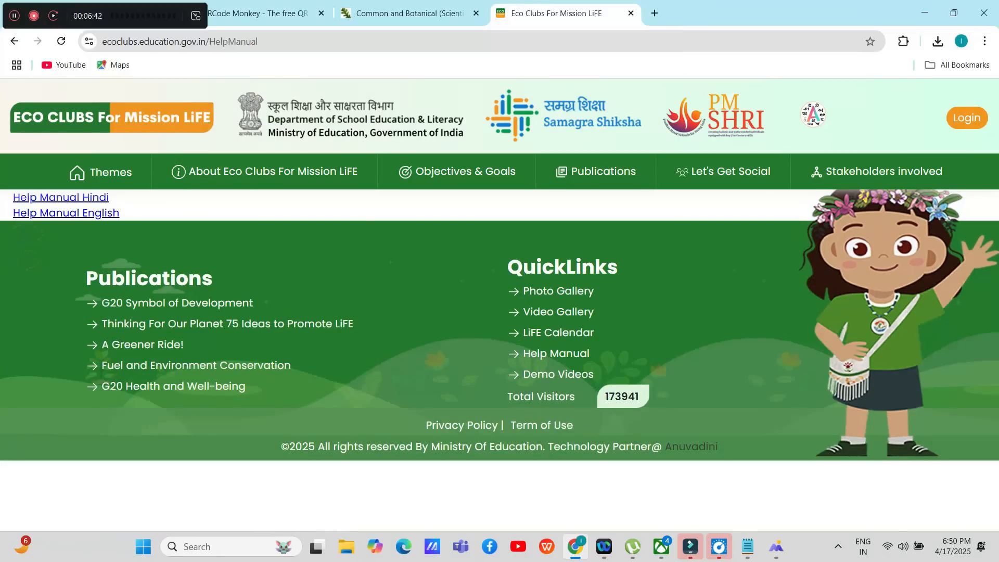
{"action": "left_click", "coordinate": [66, 212]}
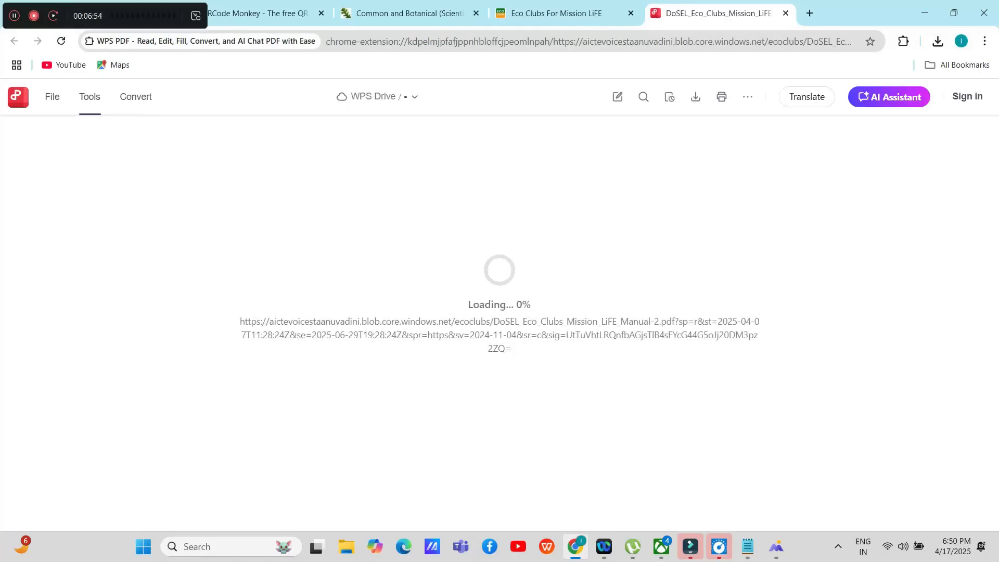
{"action": "left_click", "coordinate": [52, 98]}
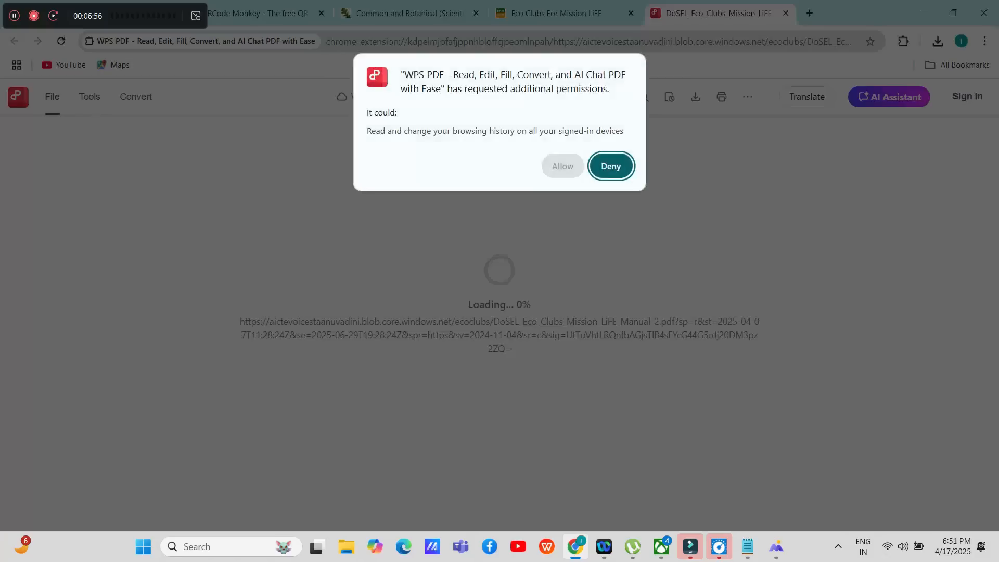
{"action": "key", "text": "Return"}
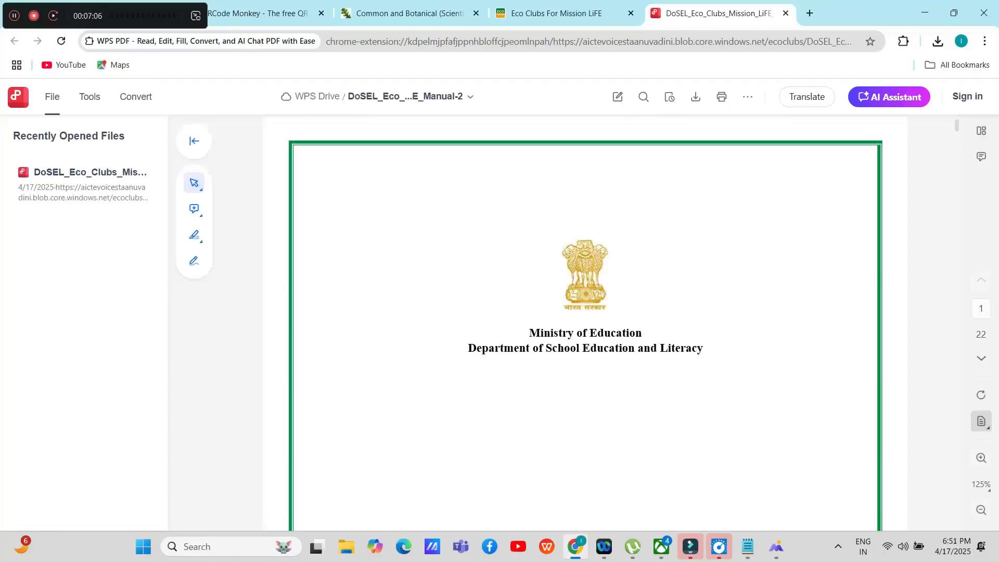
{"action": "left_click", "coordinate": [681, 83]}
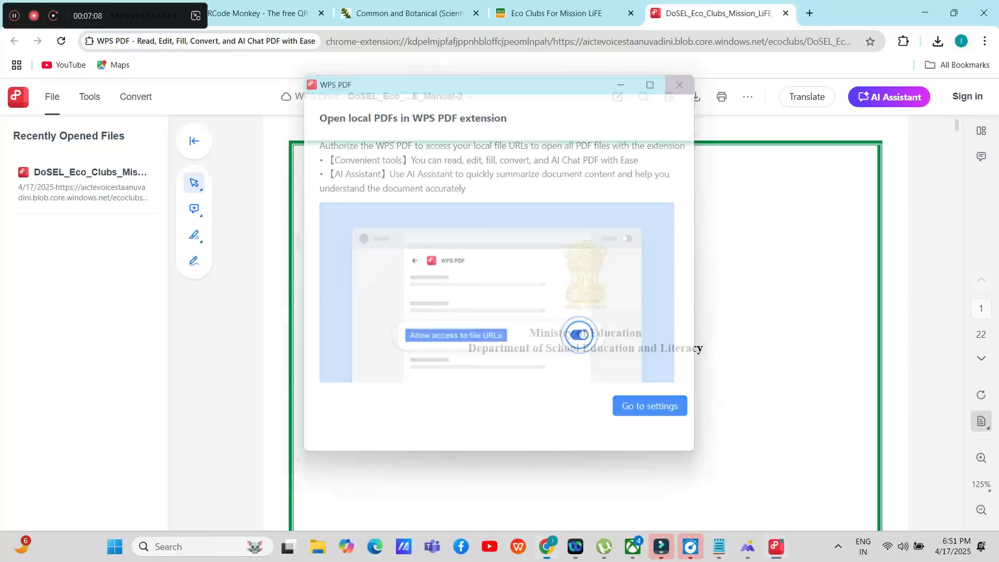
- Read the manual's opening pages, from the cover and introduction through the definitions to the School Login workflow under System features
{"action": "scroll", "coordinate": [585, 323], "scroll_direction": "down", "scroll_amount": 4}
{"action": "scroll", "coordinate": [586, 323], "scroll_direction": "down", "scroll_amount": 12}
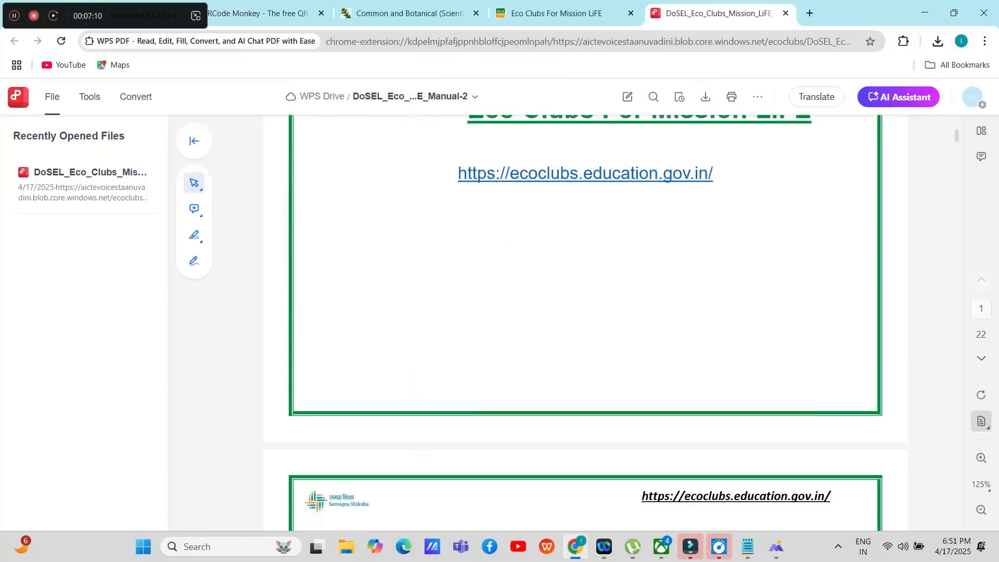
{"action": "scroll", "coordinate": [585, 322], "scroll_direction": "down", "scroll_amount": 12}
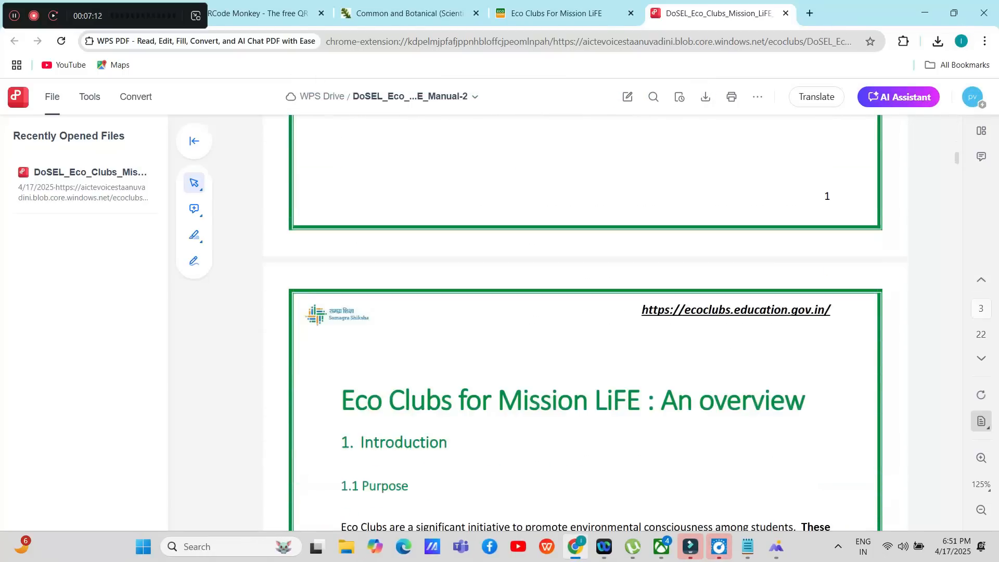
{"action": "scroll", "coordinate": [586, 323], "scroll_direction": "down", "scroll_amount": 12}
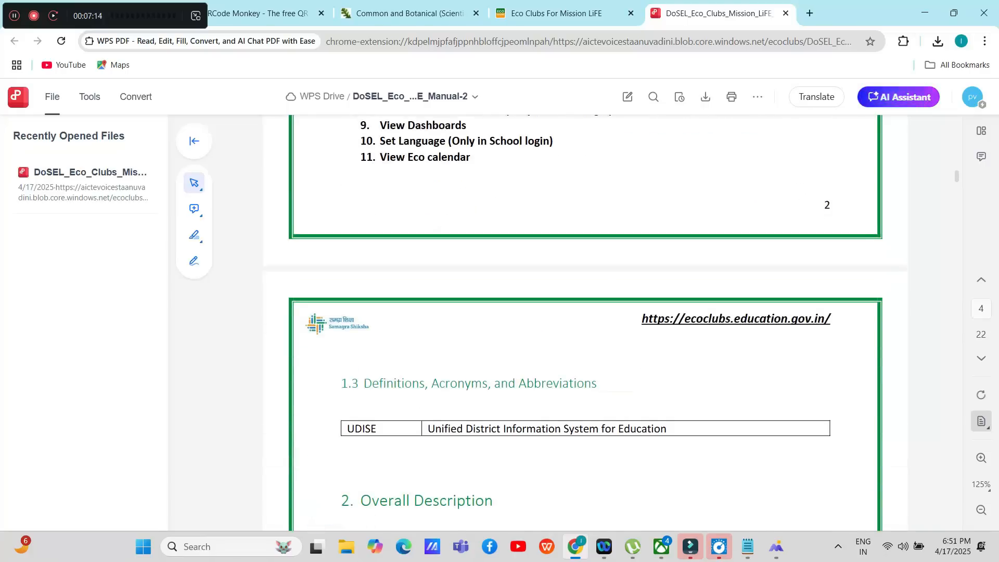
{"action": "scroll", "coordinate": [586, 322], "scroll_direction": "down", "scroll_amount": 12}
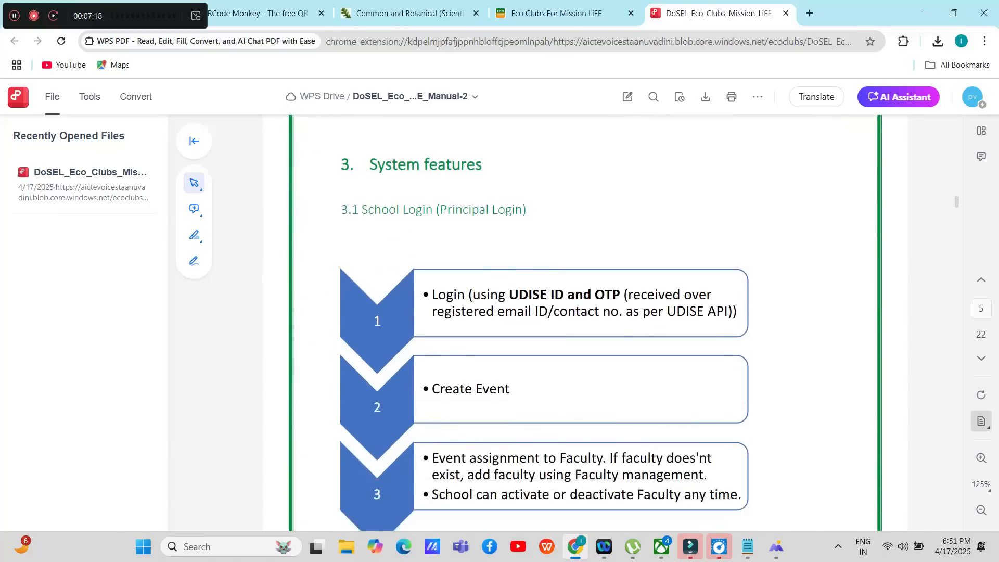
{"action": "scroll", "coordinate": [585, 323], "scroll_direction": "down", "scroll_amount": 15}
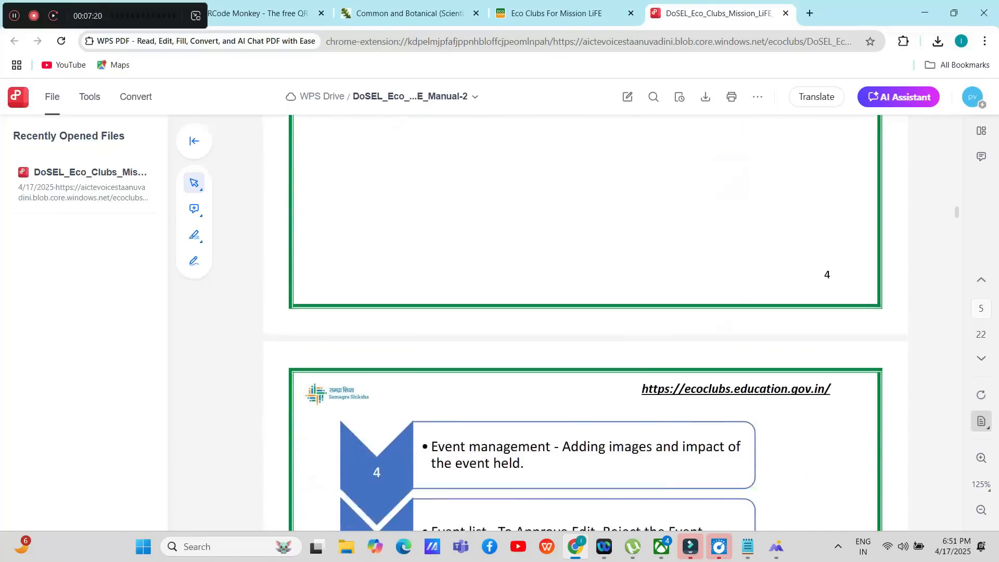
- Review the manual's step-by-step guide, from the dashboard view through event assignment, event list and Eco Calendar to the closing contact details
{"action": "scroll", "coordinate": [585, 323], "scroll_direction": "down", "scroll_amount": 12}
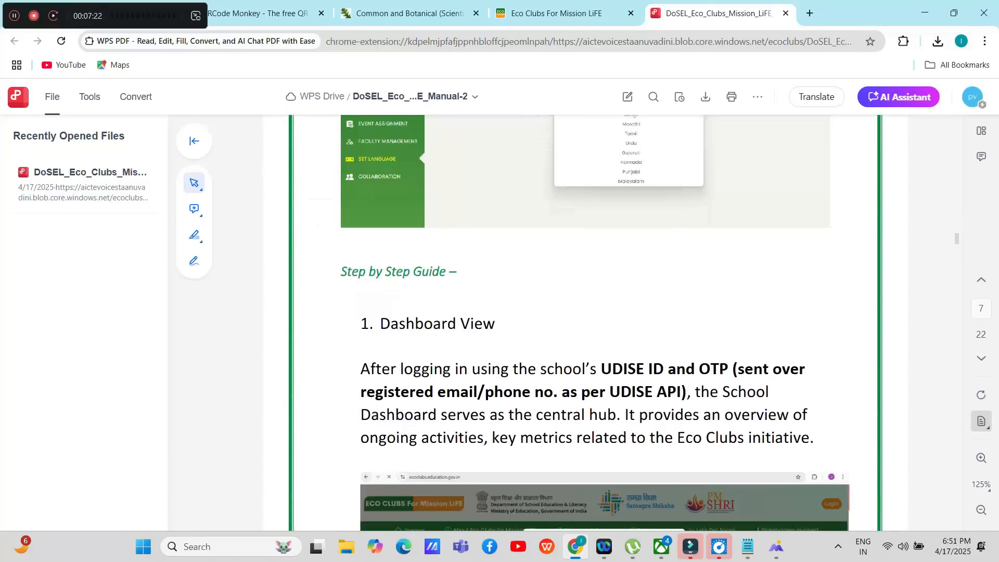
{"action": "scroll", "coordinate": [585, 323], "scroll_direction": "down", "scroll_amount": 15}
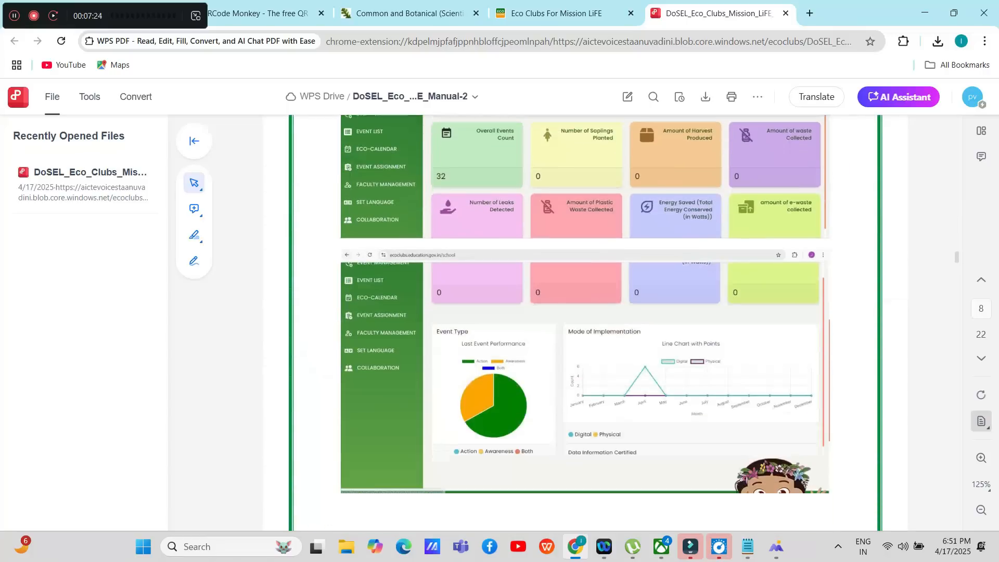
{"action": "scroll", "coordinate": [585, 323], "scroll_direction": "down", "scroll_amount": 15}
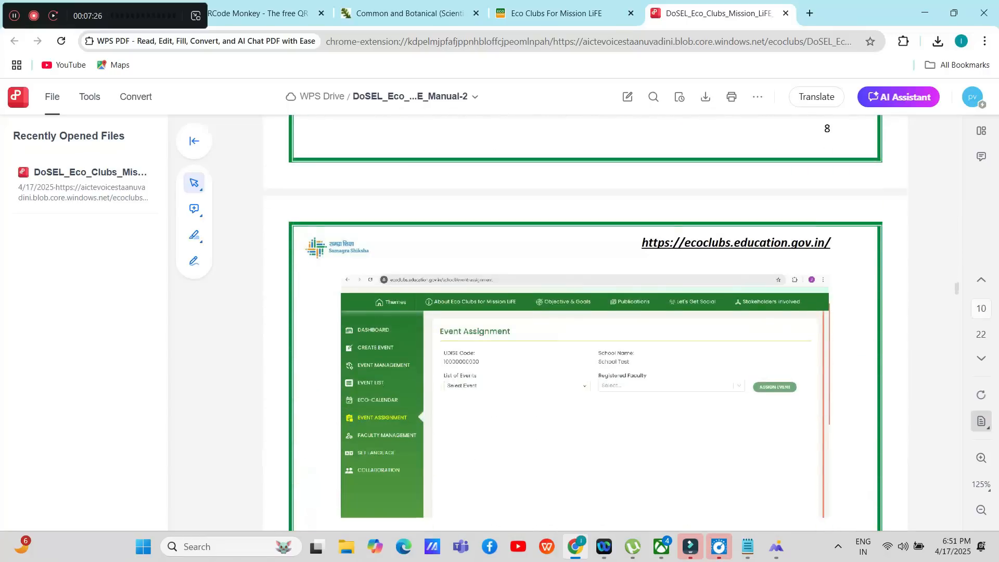
{"action": "scroll", "coordinate": [585, 323], "scroll_direction": "down", "scroll_amount": 15}
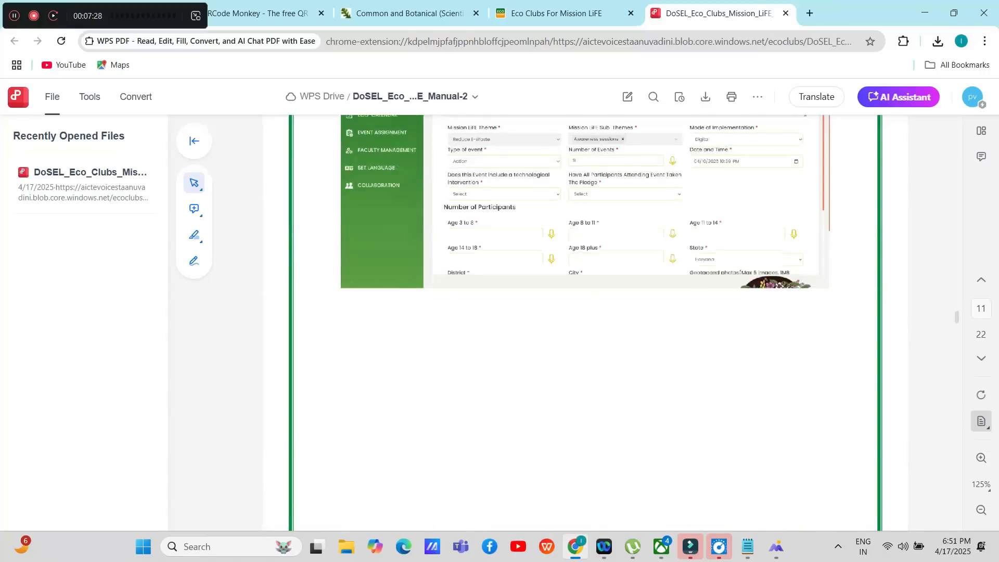
{"action": "scroll", "coordinate": [585, 323], "scroll_direction": "down", "scroll_amount": 15}
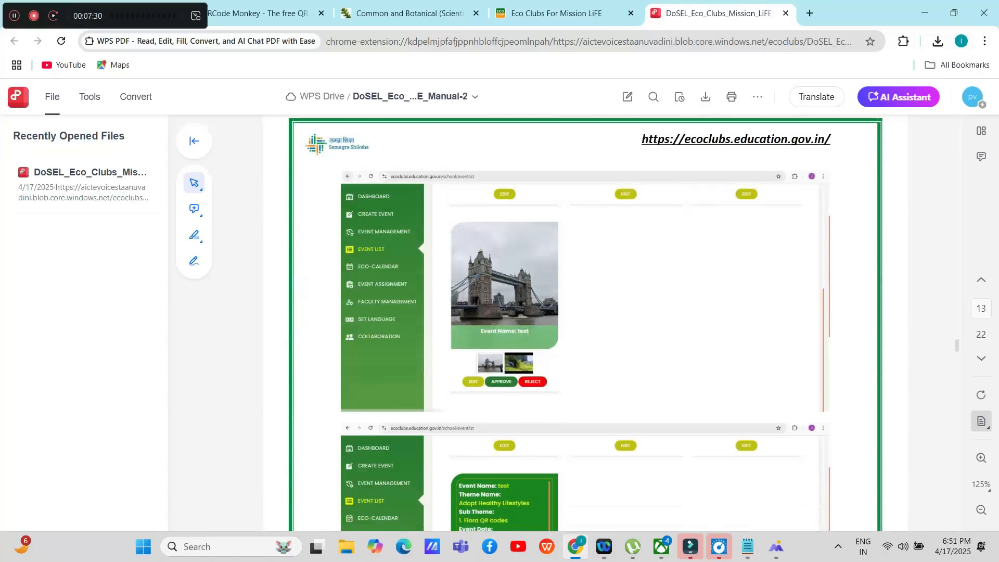
{"action": "scroll", "coordinate": [585, 322], "scroll_direction": "down", "scroll_amount": 8}
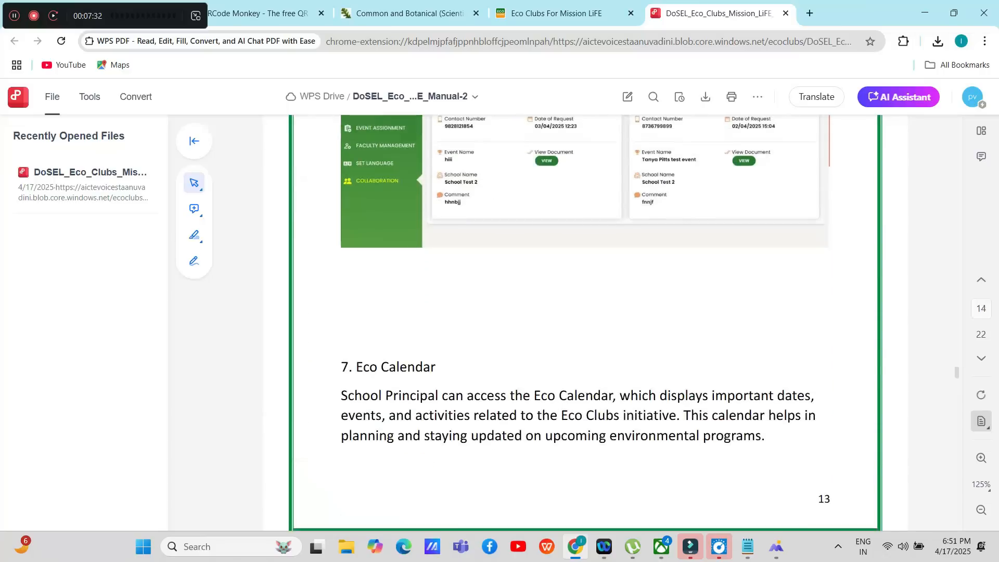
{"action": "scroll", "coordinate": [586, 322], "scroll_direction": "down", "scroll_amount": 20}
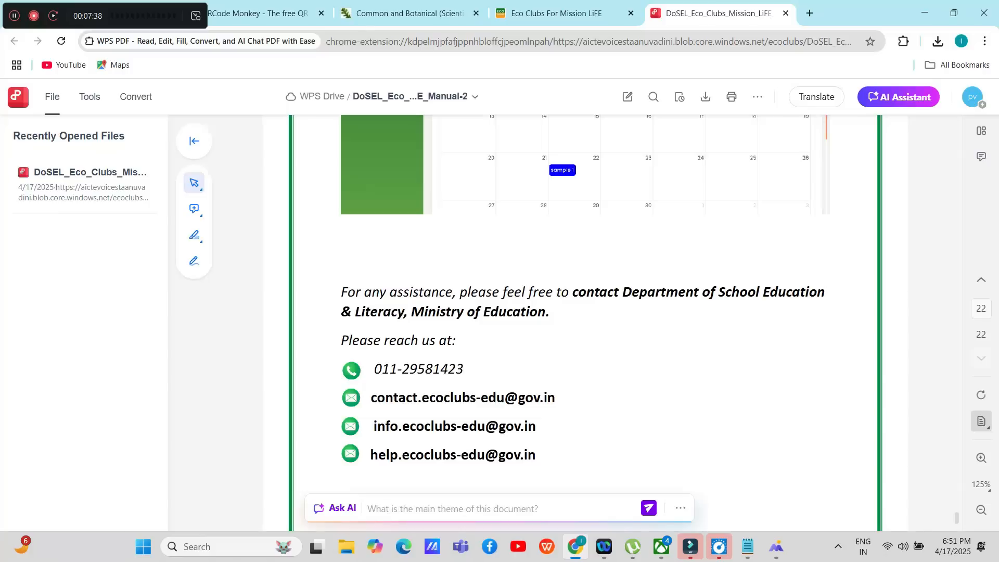
{"action": "left_click", "coordinate": [837, 546]}
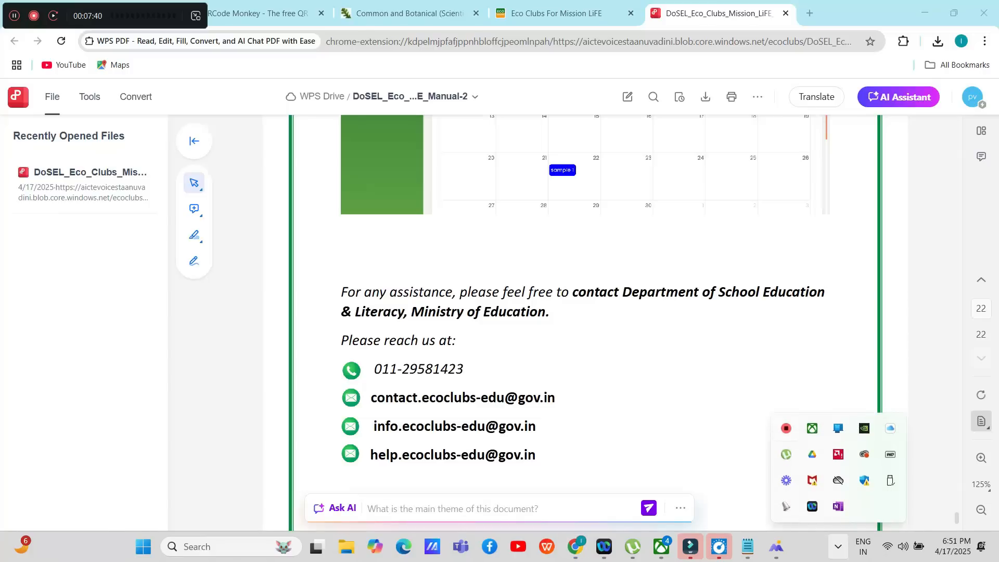
{"action": "right_click", "coordinate": [785, 428]}
{"action": "left_click", "coordinate": [836, 459]}
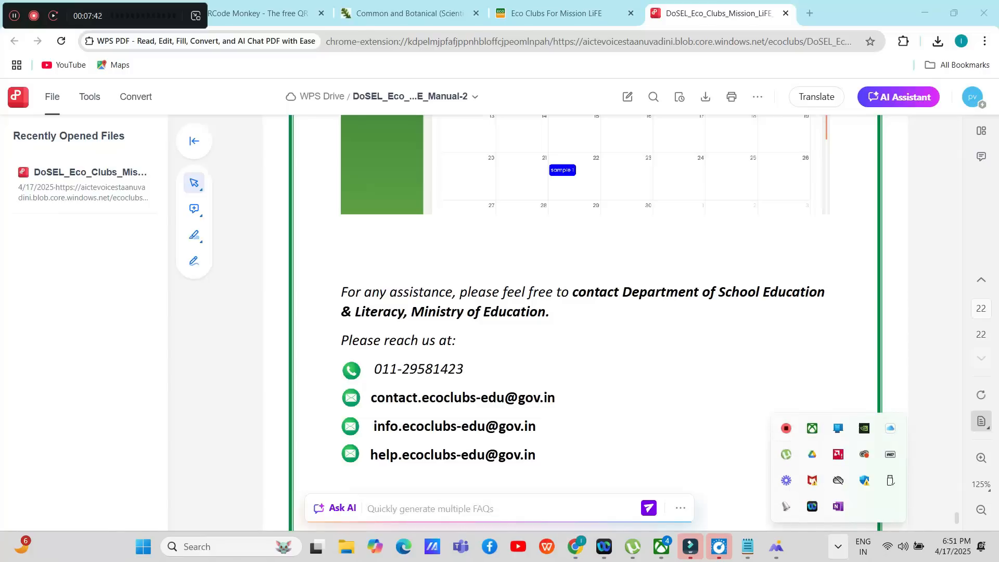